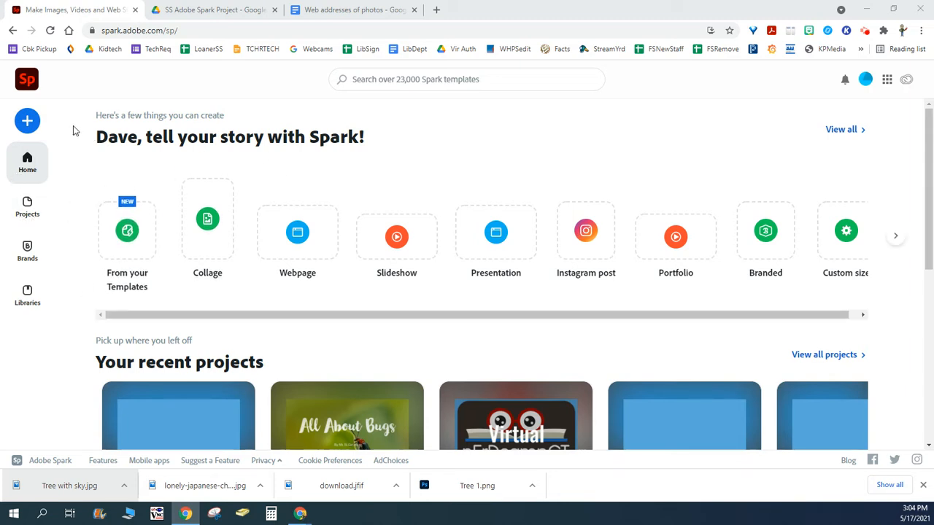
# - Create a new video project from scratch without an idea or title, and dismiss the quick tips tutorial
pyautogui.click(27, 123)
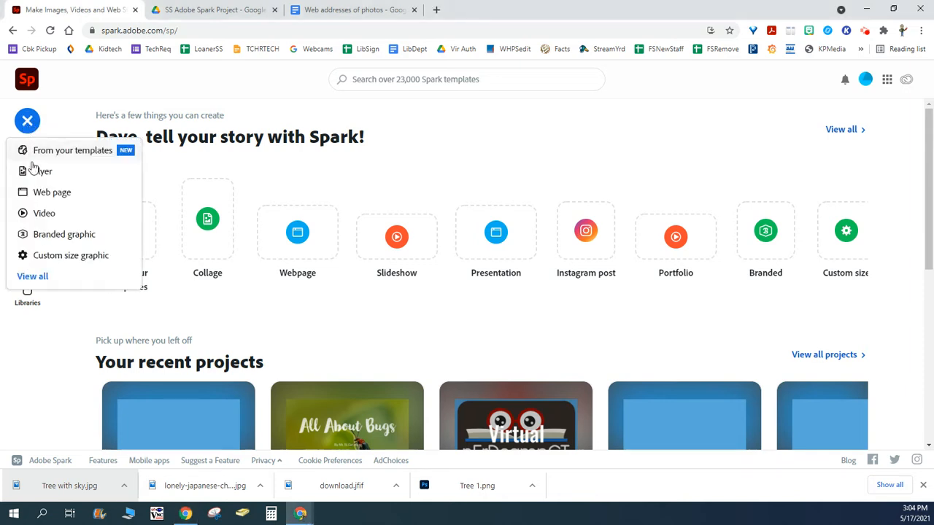
pyautogui.click(46, 219)
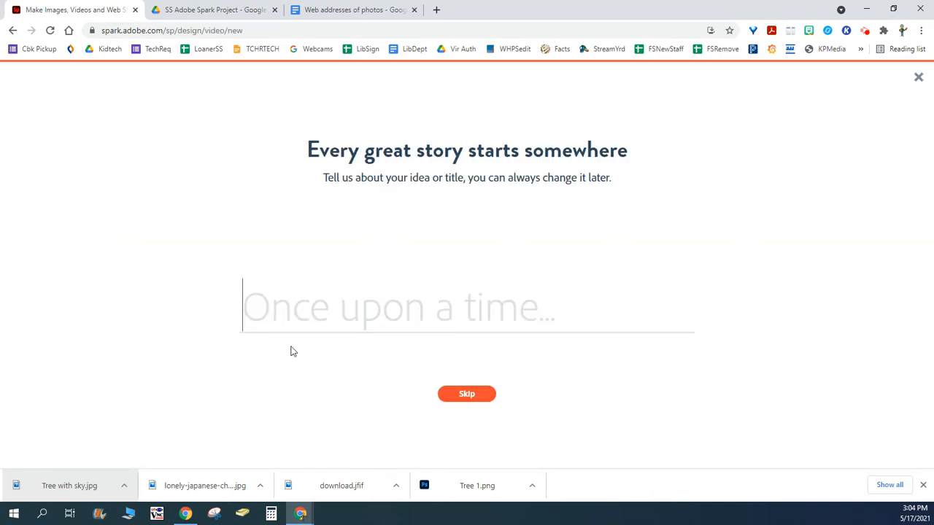
pyautogui.click(458, 398)
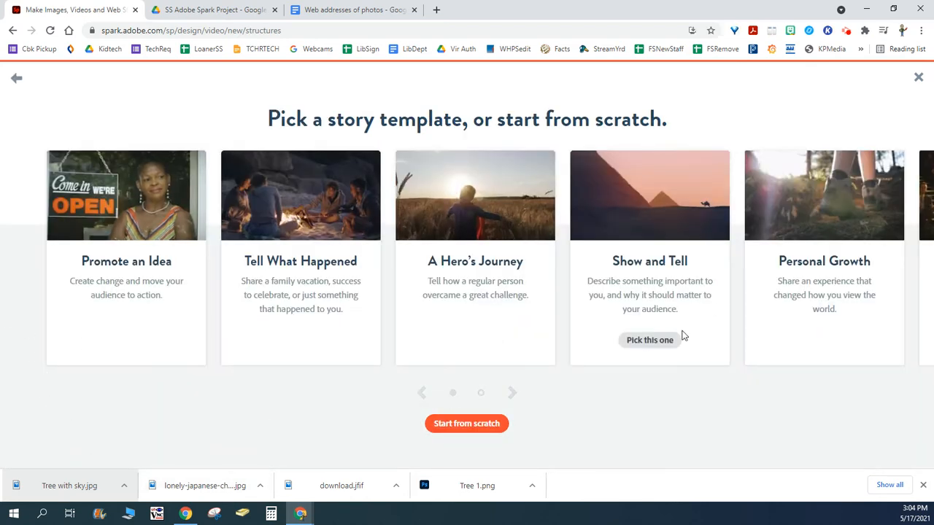
pyautogui.click(431, 427)
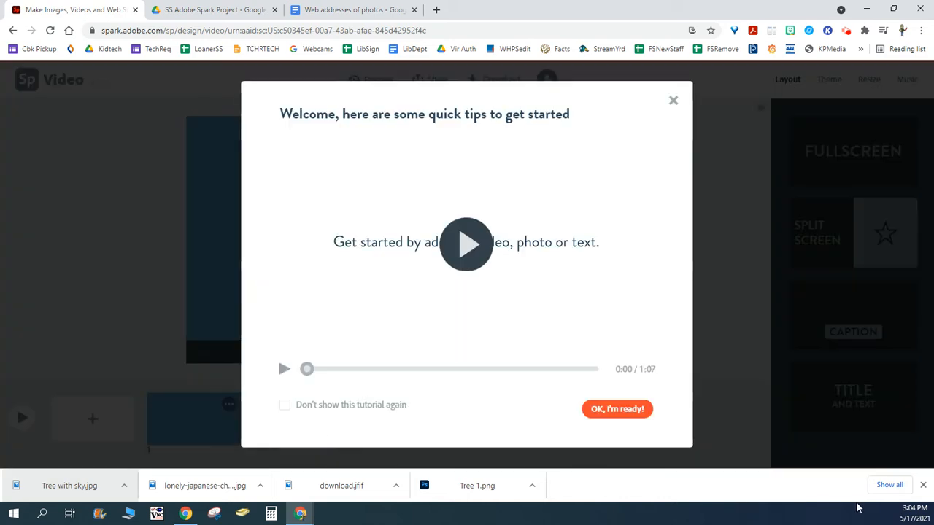
pyautogui.click(923, 485)
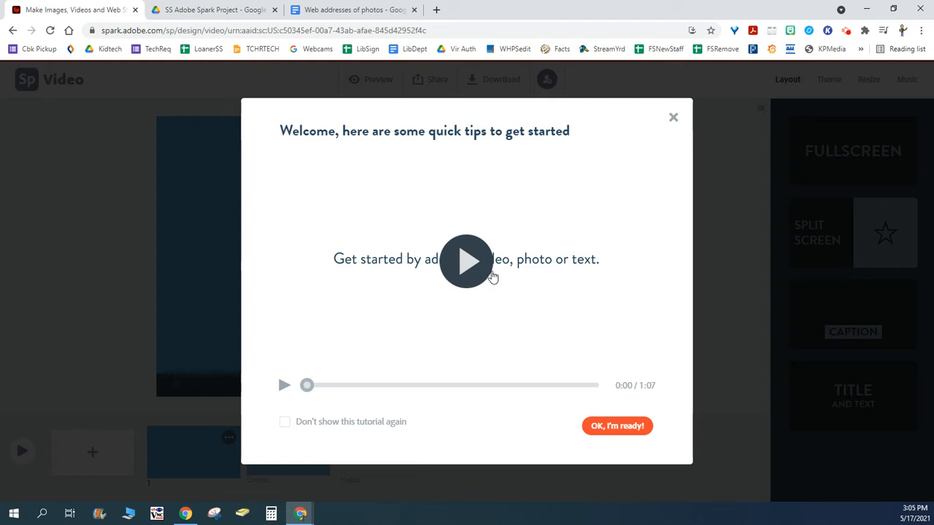
pyautogui.click(672, 117)
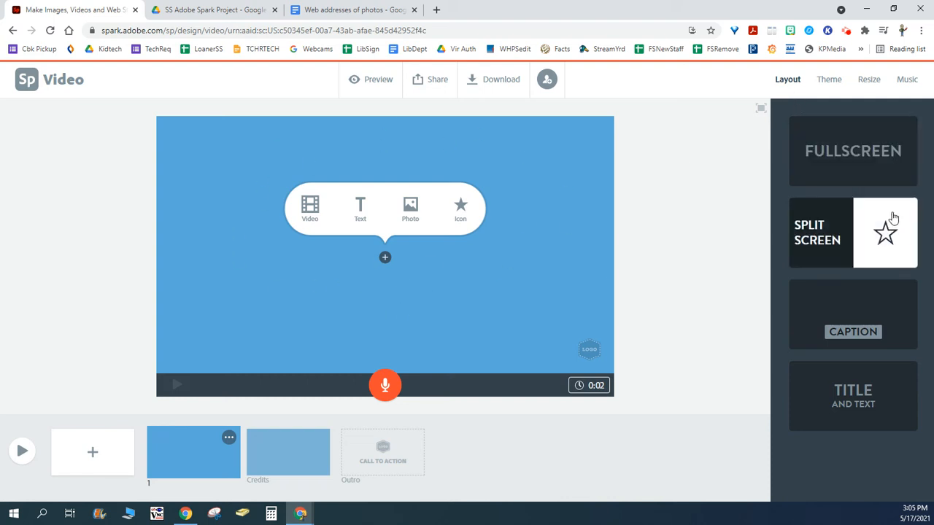
# - Try the Split Screen and Caption layouts on the first slide, and apply the Title and Text layout
pyautogui.click(842, 252)
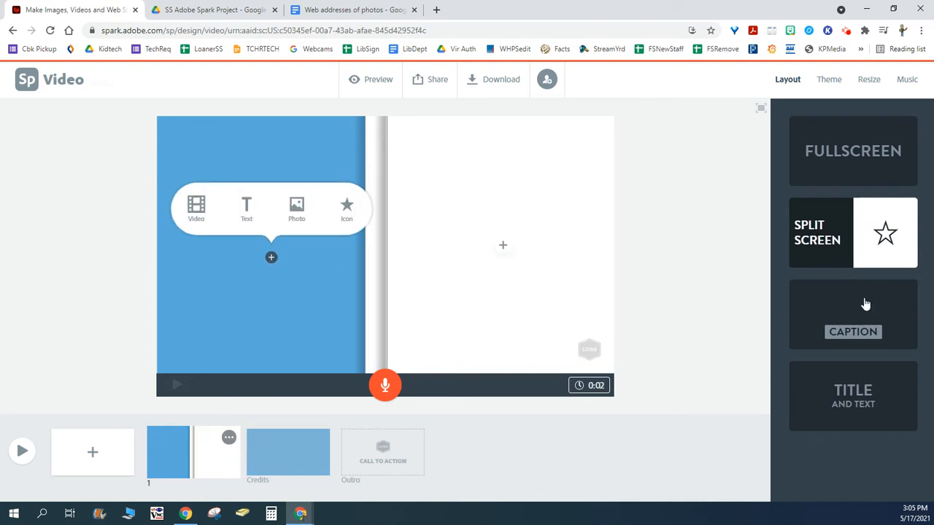
pyautogui.click(875, 317)
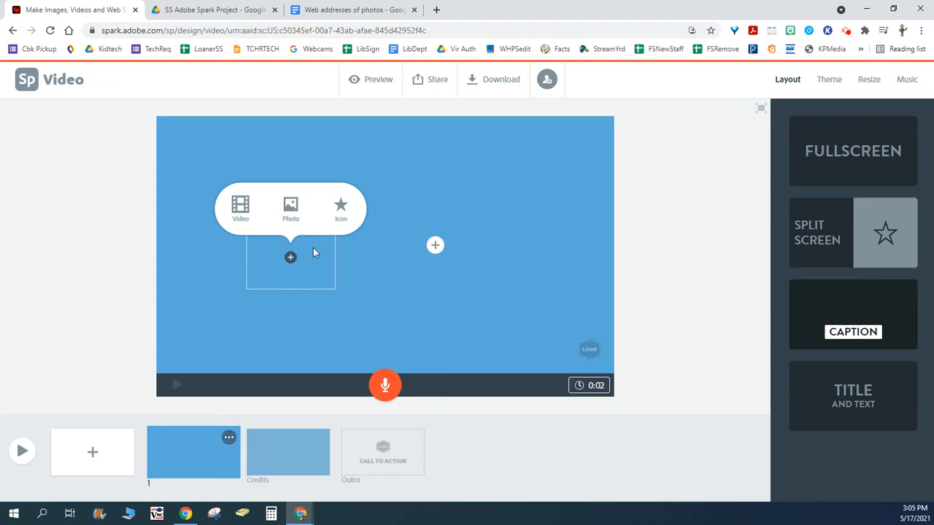
pyautogui.click(436, 246)
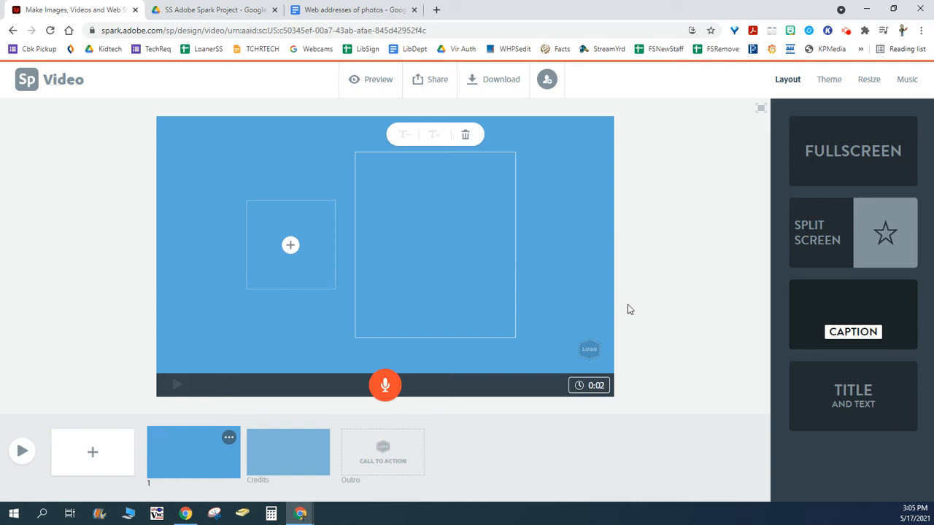
pyautogui.click(678, 321)
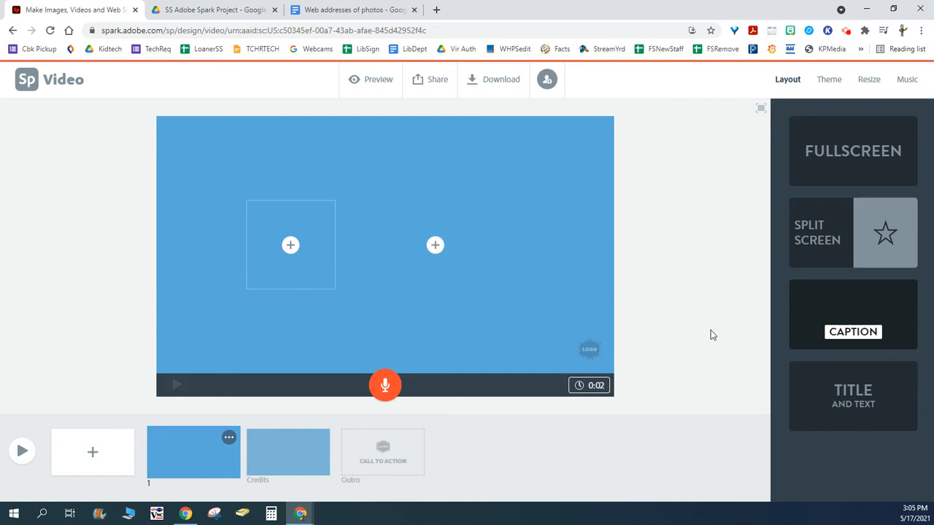
pyautogui.click(811, 391)
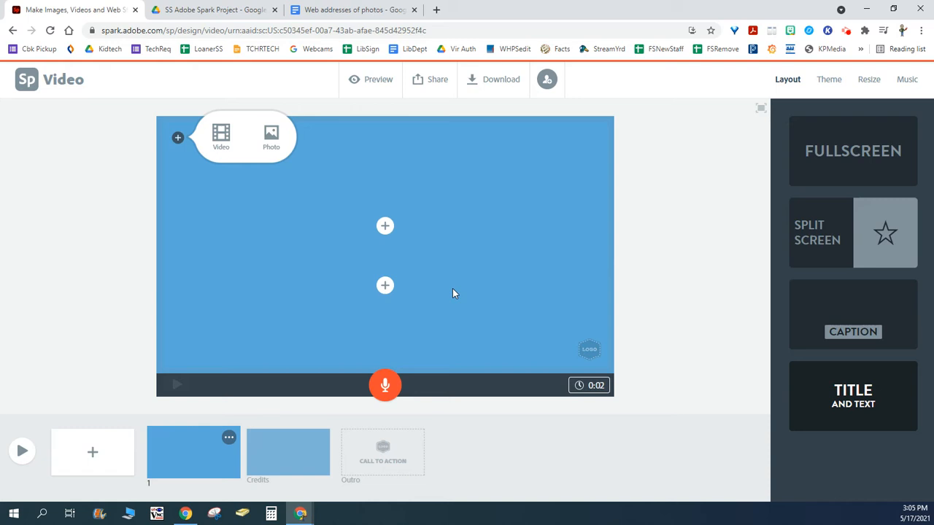
# - Apply the Noir theme to the video
pyautogui.click(828, 82)
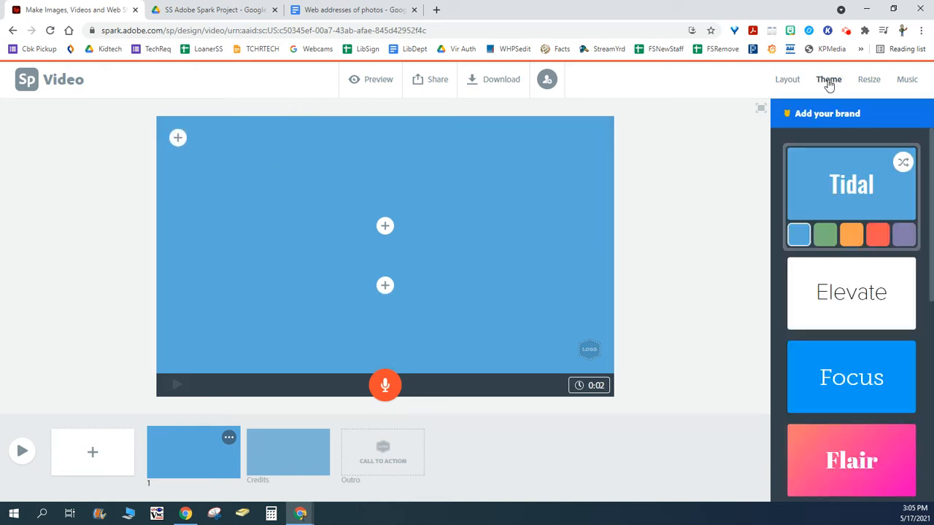
pyautogui.scroll(-2, 861, 259)
pyautogui.scroll(-4, 862, 257)
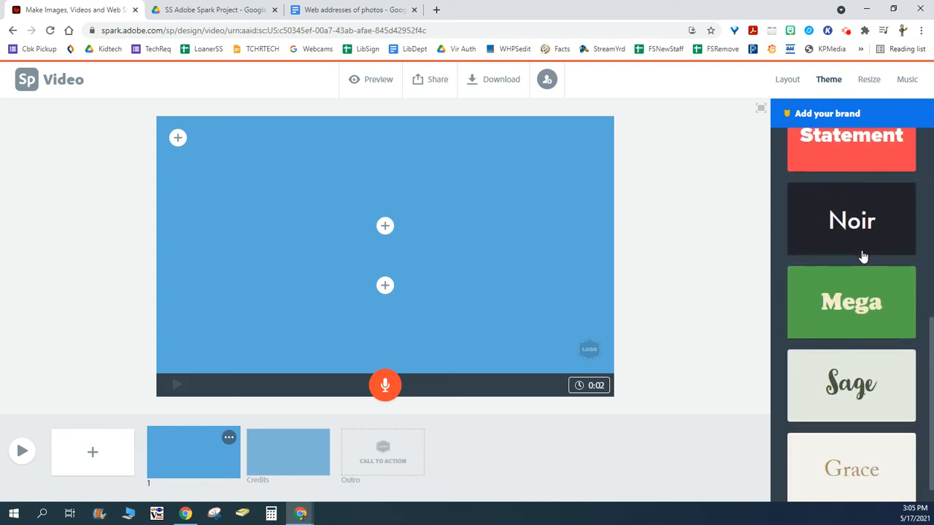
pyautogui.click(798, 243)
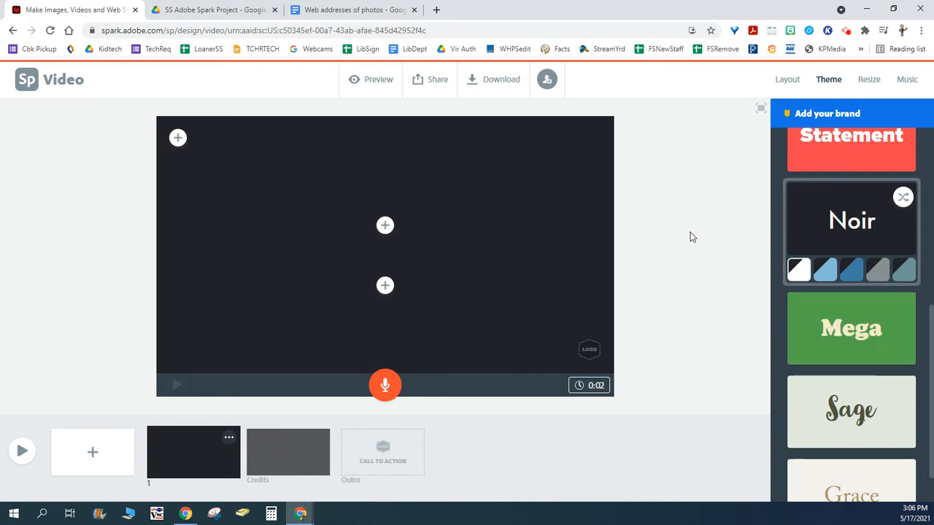
pyautogui.scroll(10, 856, 244)
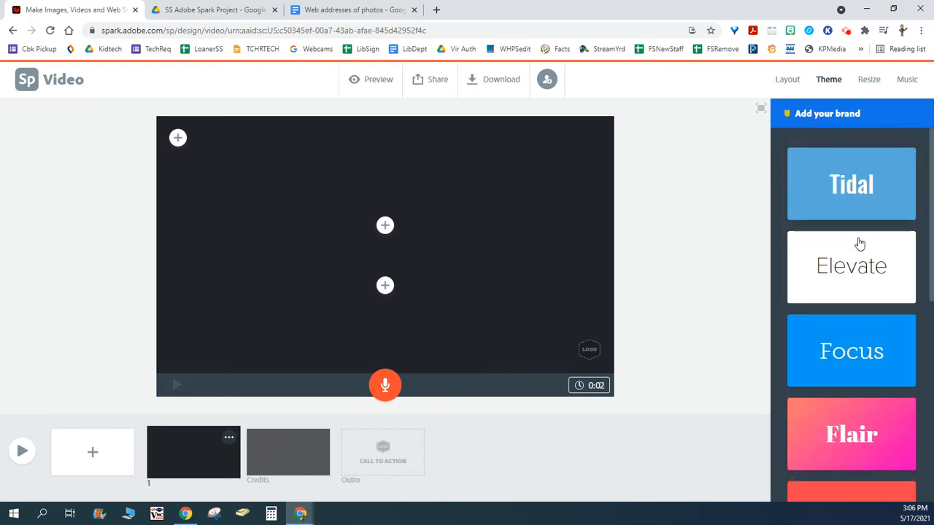
pyautogui.click(869, 82)
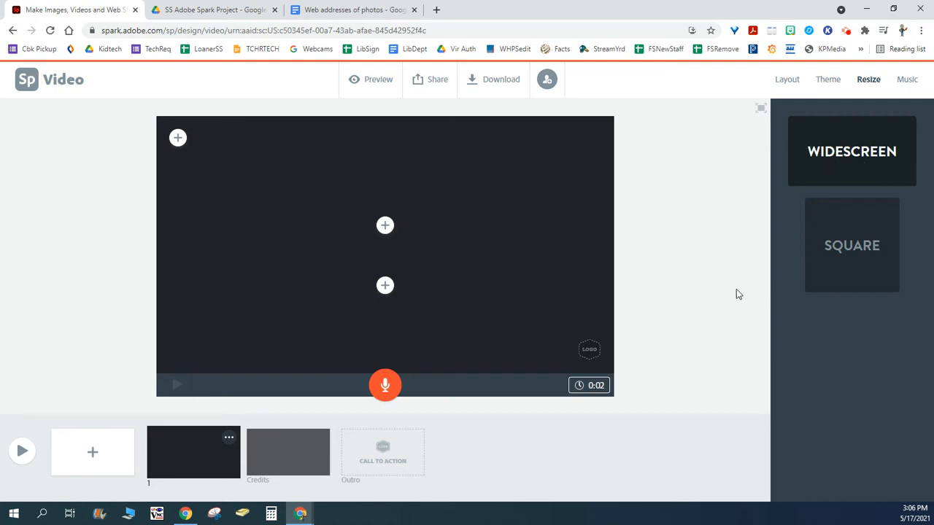
pyautogui.click(904, 80)
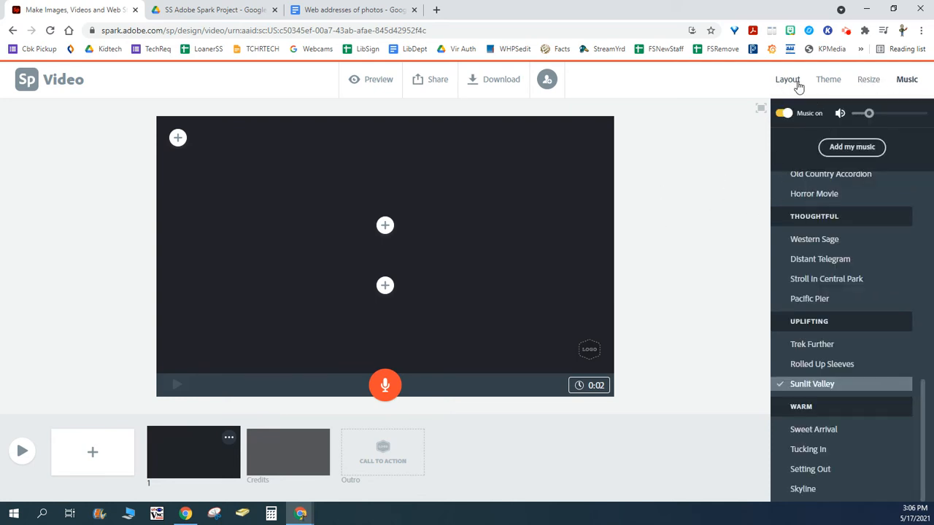
pyautogui.click(789, 82)
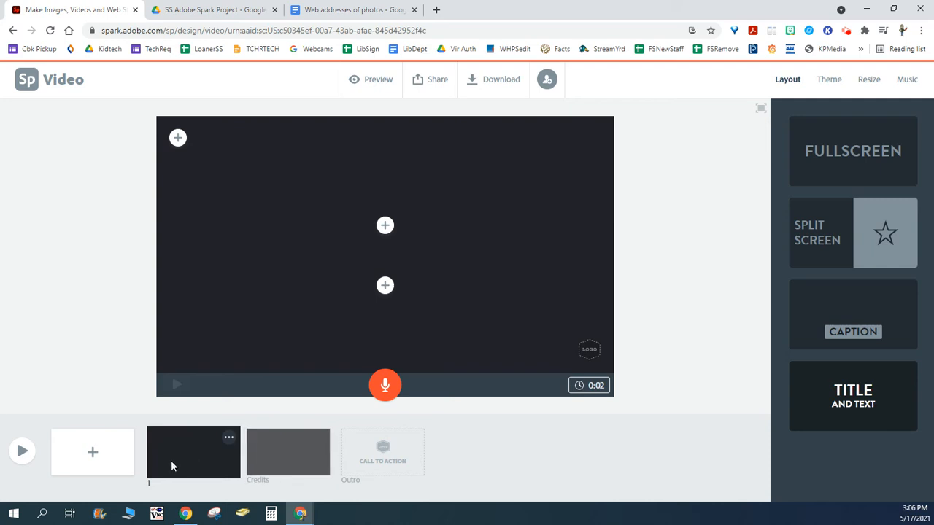
# - Connect Google Drive as a photo source using the school Google account, confirm the access, and dismiss the quick tips tutorial
pyautogui.click(833, 155)
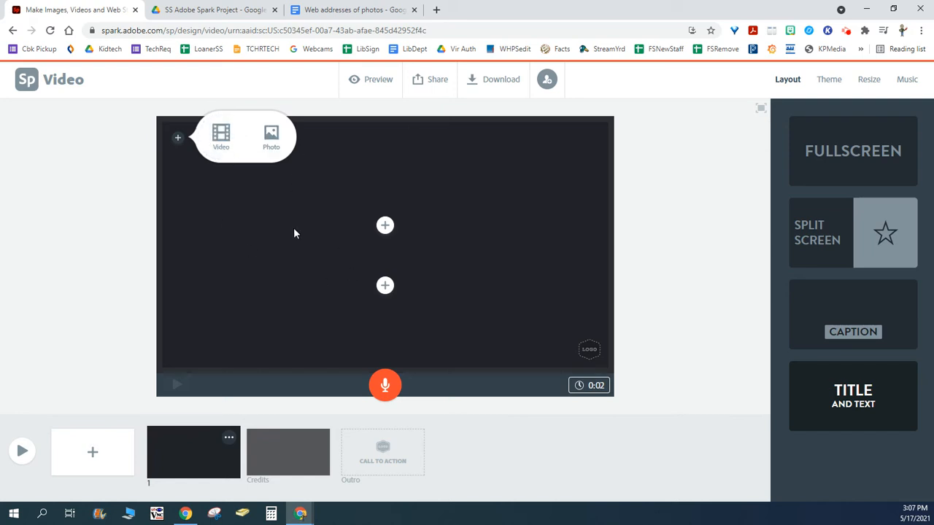
pyautogui.click(270, 145)
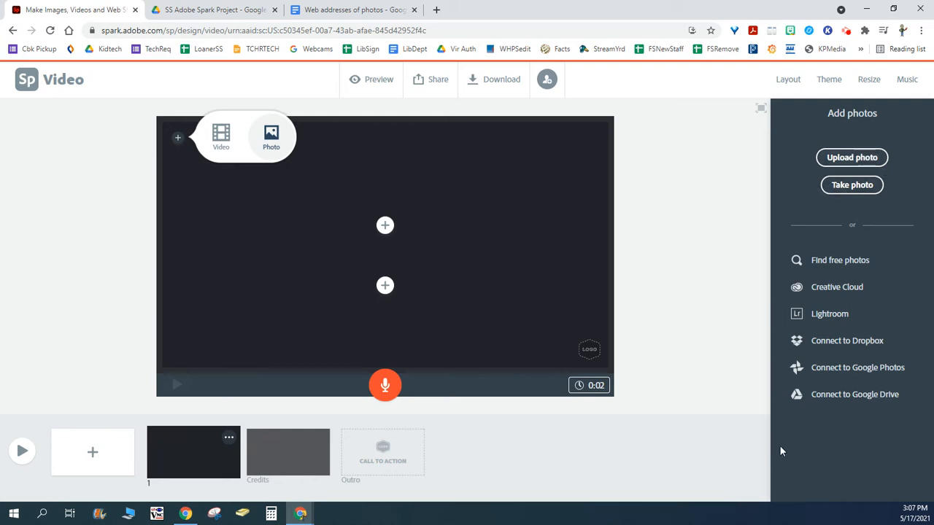
pyautogui.click(857, 395)
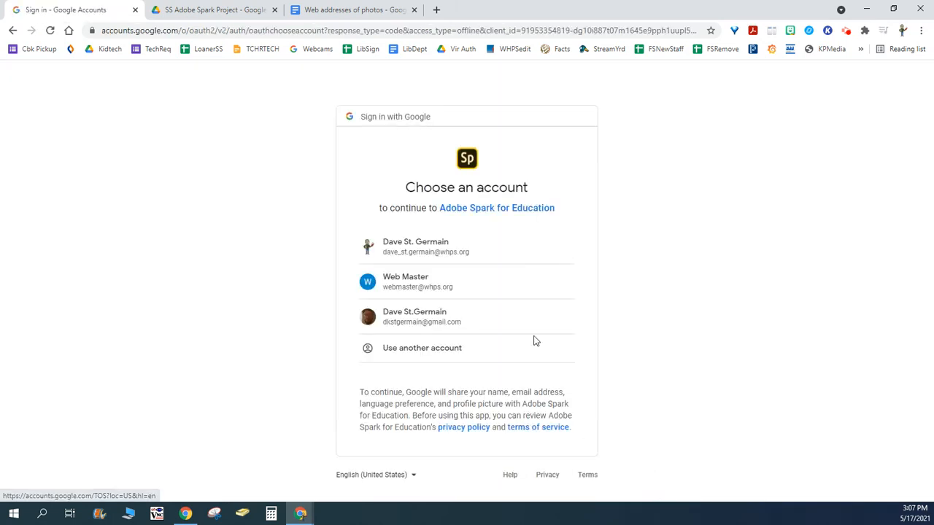
pyautogui.click(440, 243)
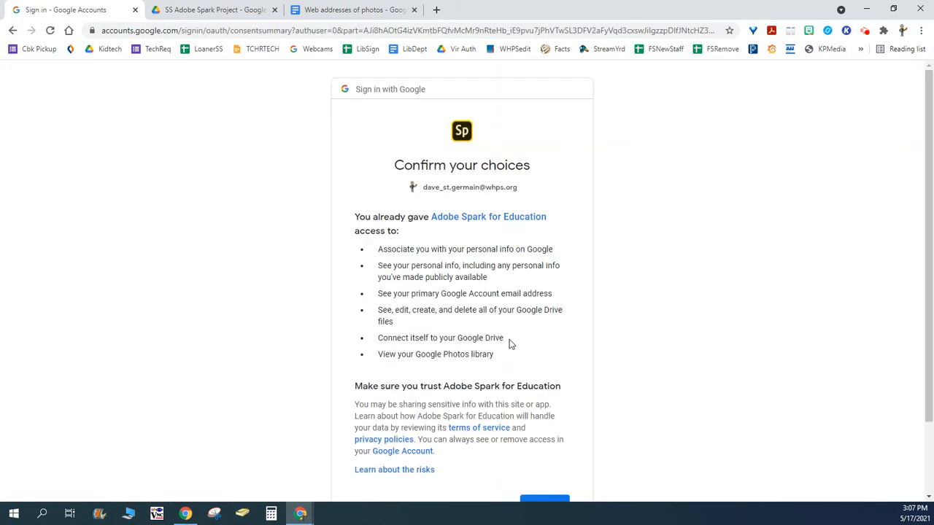
pyautogui.scroll(-2, 511, 343)
pyautogui.click(546, 419)
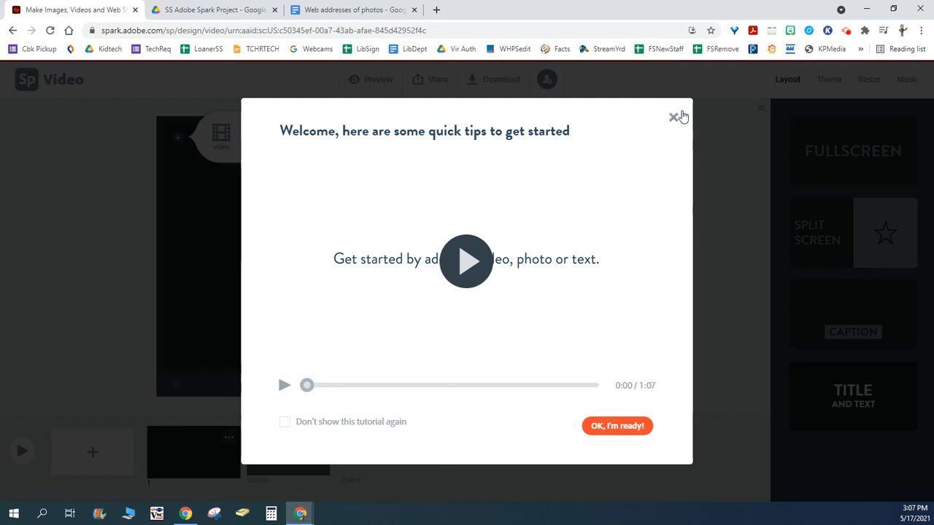
pyautogui.click(674, 116)
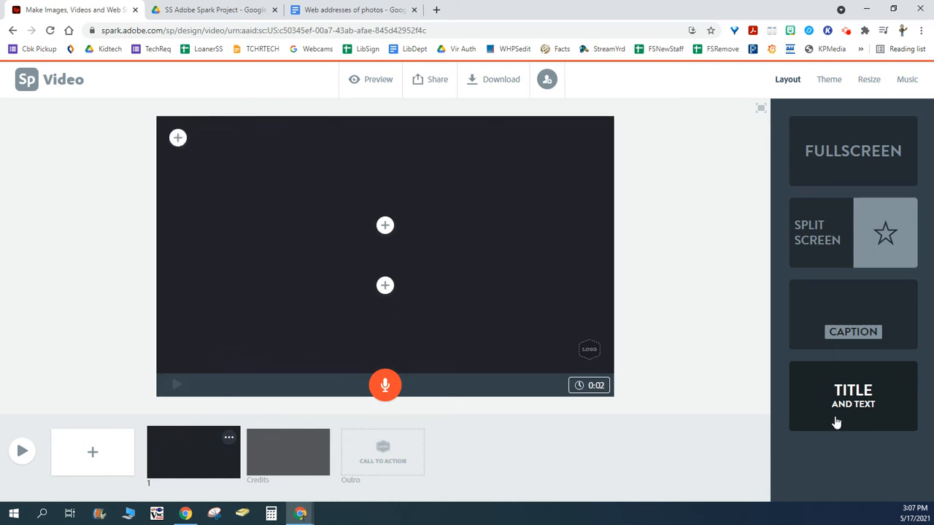
# - Open the Google Drive image picker for the first slide's background photo
pyautogui.click(176, 141)
pyautogui.click(261, 144)
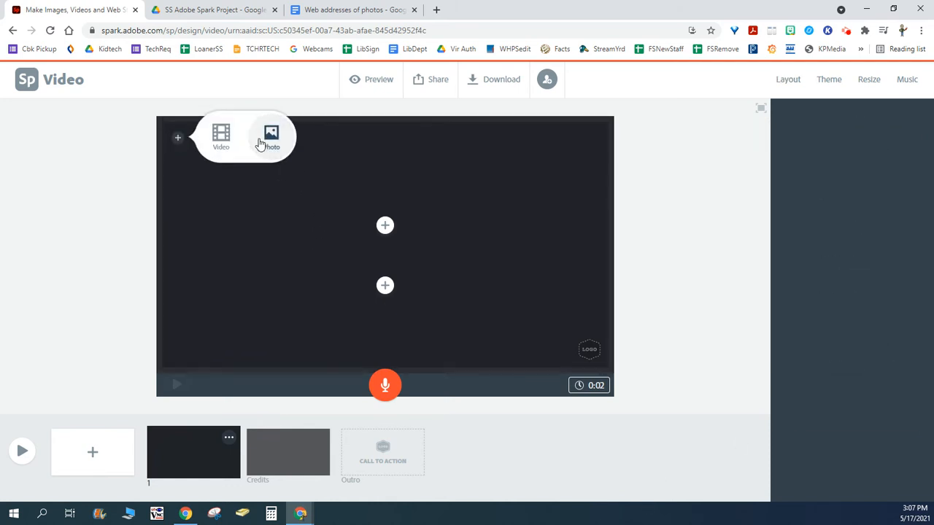
pyautogui.click(815, 395)
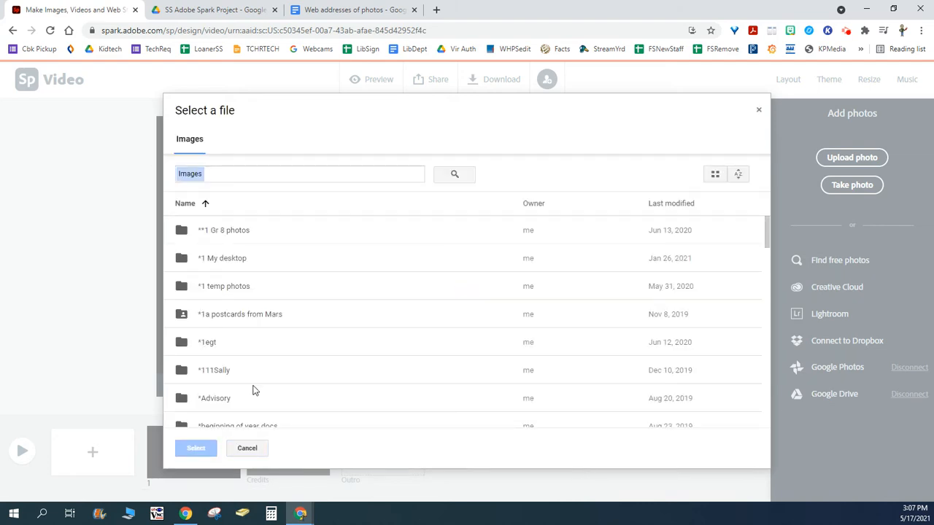
# - Insert Tree 1.png from the SS Adobe Spark Project folder as the first slide's background photo
pyautogui.scroll(-10, 234, 314)
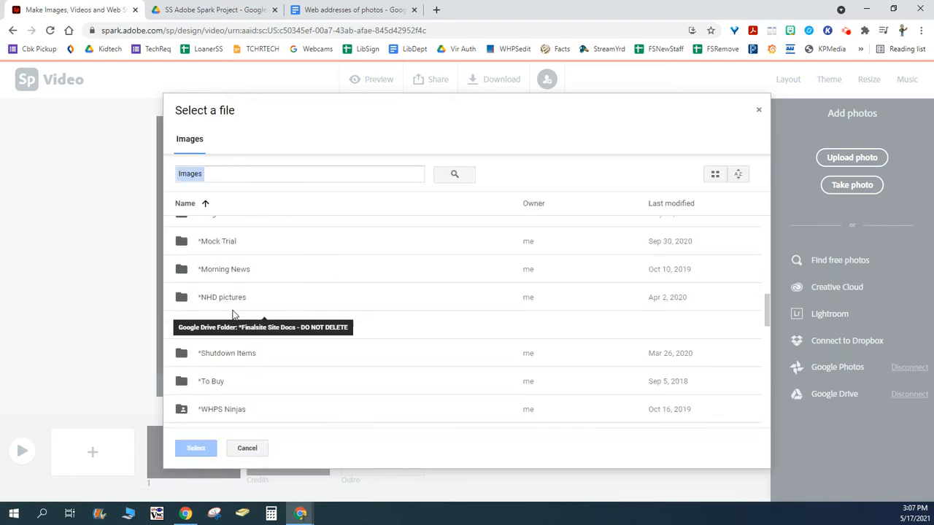
pyautogui.scroll(3, 234, 315)
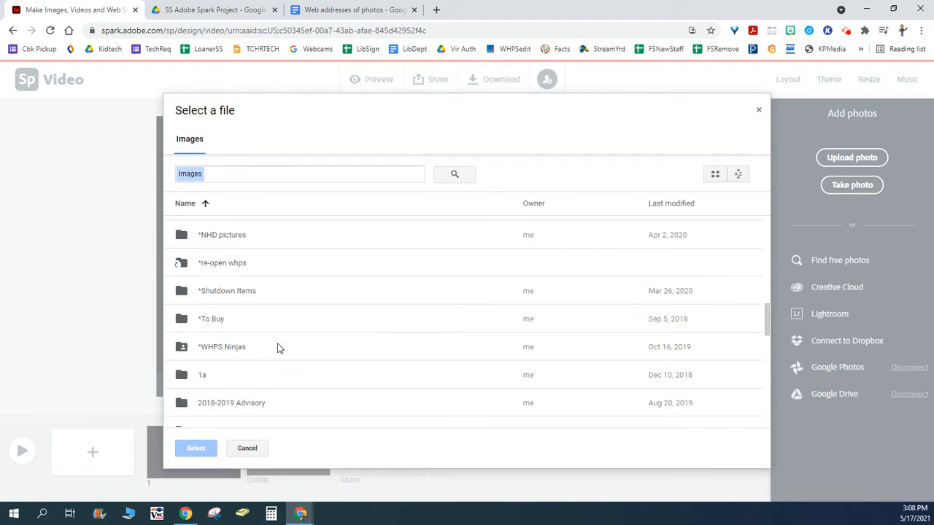
pyautogui.scroll(-9, 245, 350)
pyautogui.scroll(-3, 245, 351)
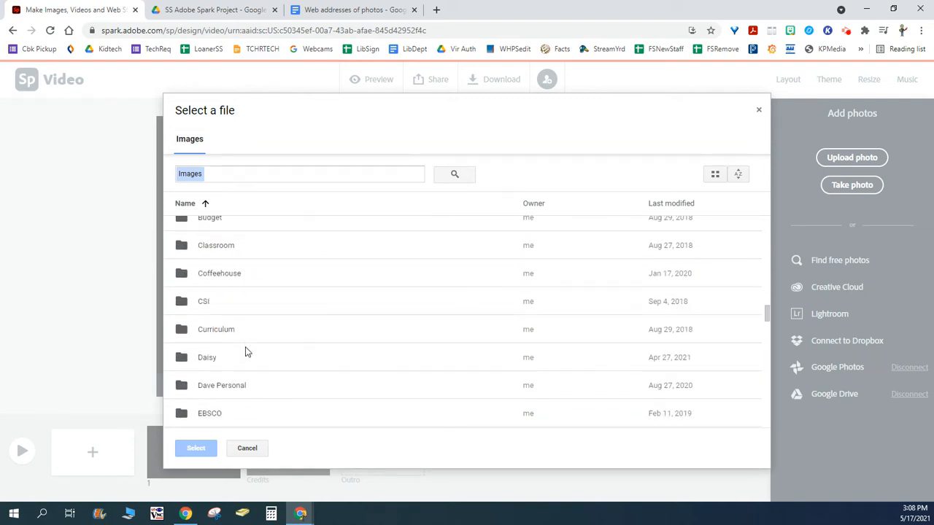
pyautogui.scroll(-15, 279, 323)
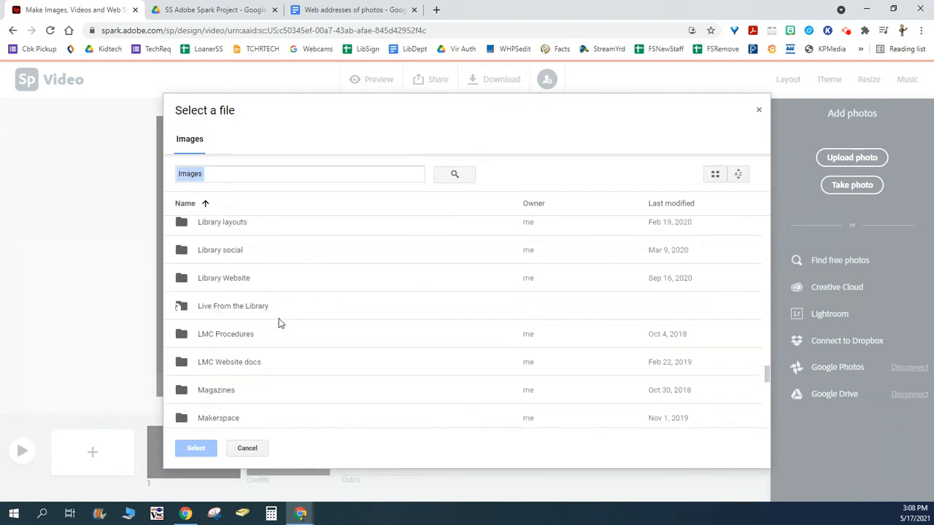
pyautogui.scroll(-4, 278, 323)
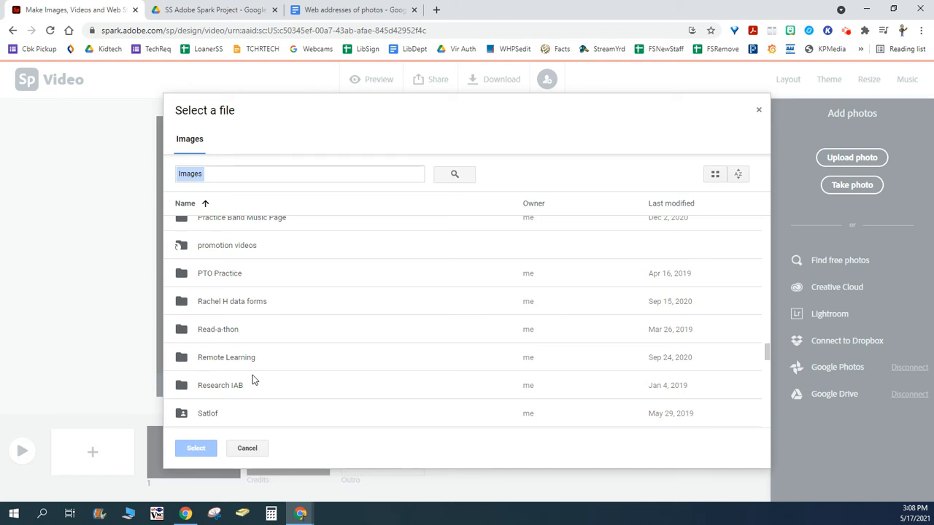
pyautogui.scroll(8, 254, 380)
pyautogui.scroll(-9, 254, 377)
pyautogui.scroll(-3, 254, 377)
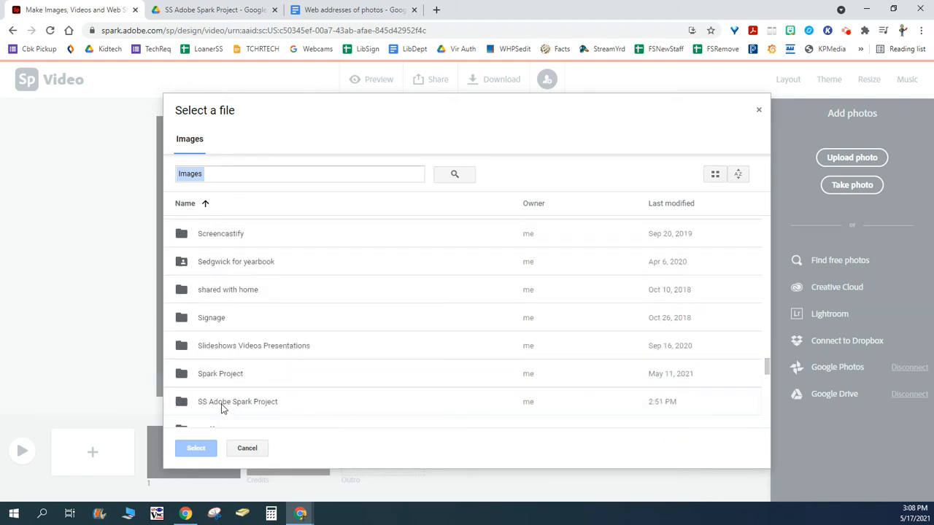
pyautogui.doubleClick(241, 402)
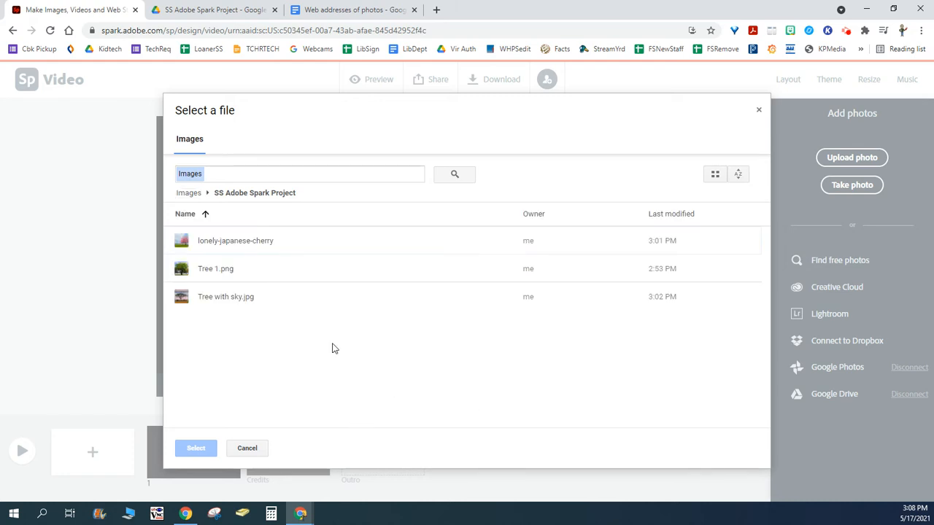
pyautogui.click(182, 271)
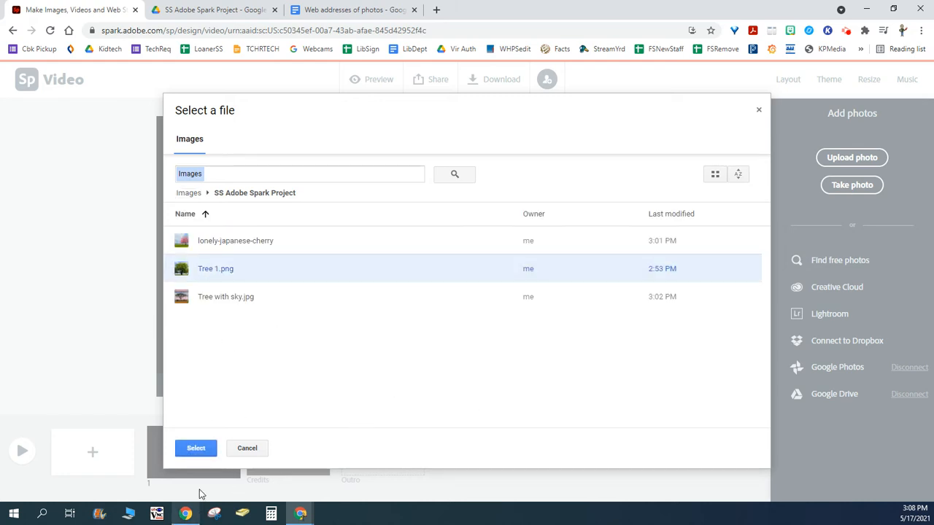
pyautogui.click(196, 448)
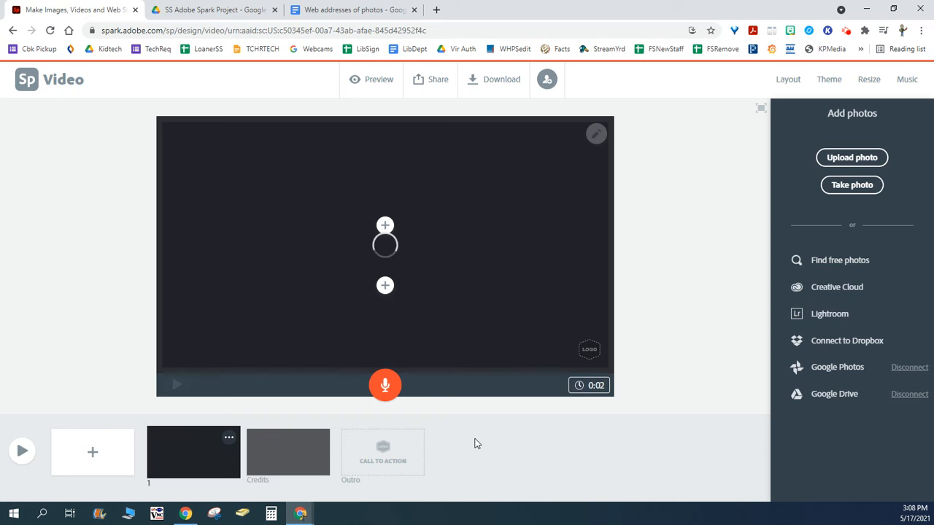
# - Adjust the zoom of the first slide's tree photo so it fills the frame while showing the whole tree
pyautogui.click(593, 142)
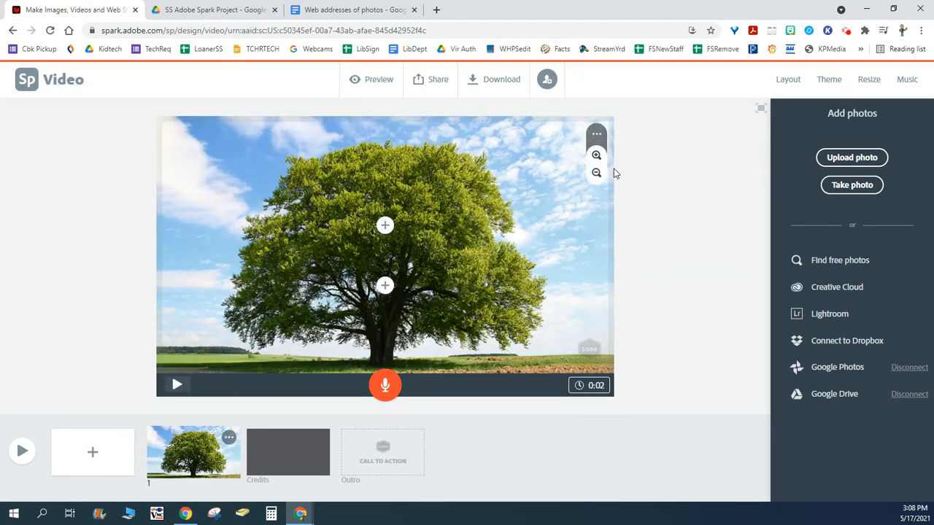
pyautogui.click(596, 157)
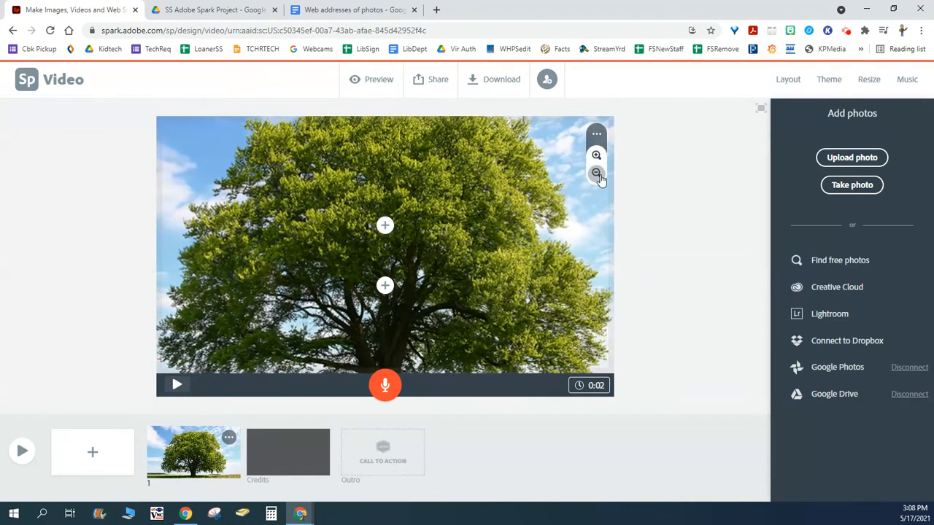
pyautogui.click(596, 173)
pyautogui.click(597, 176)
pyautogui.click(597, 177)
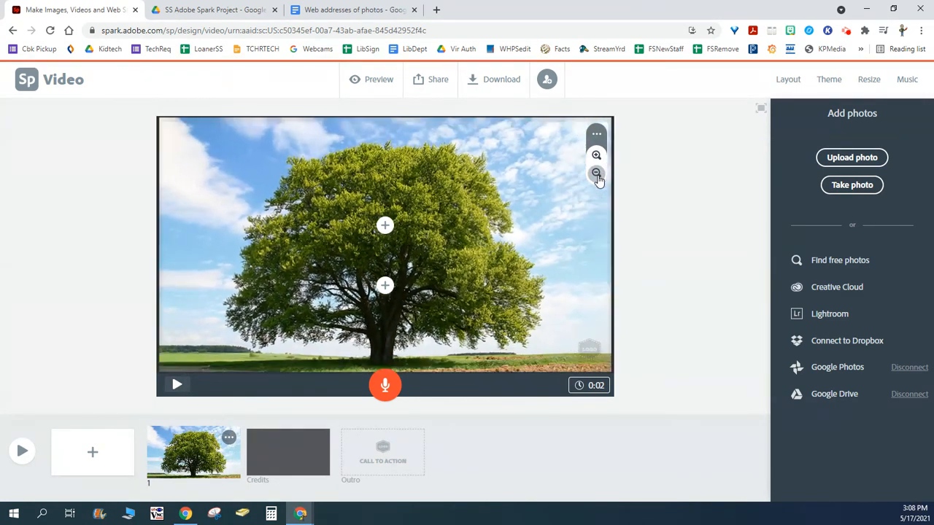
pyautogui.click(597, 176)
pyautogui.click(596, 157)
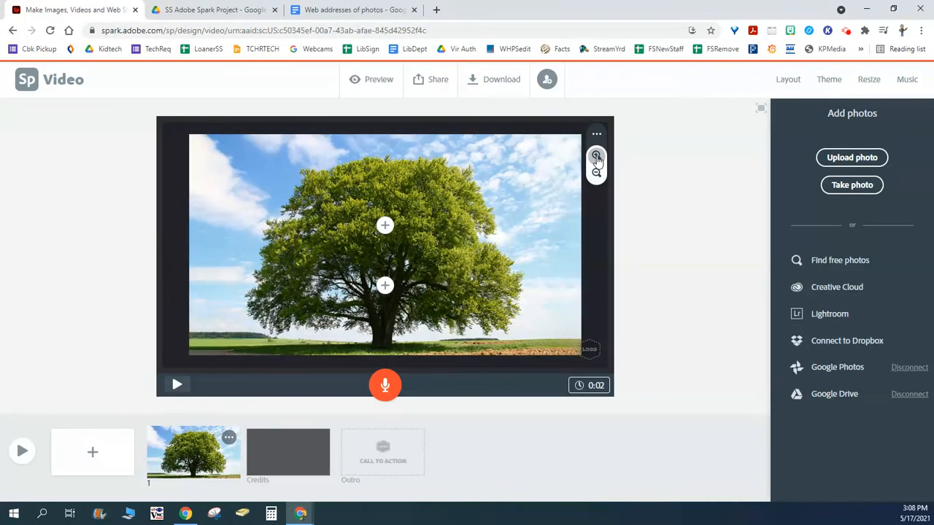
pyautogui.click(596, 157)
pyautogui.click(596, 157)
pyautogui.click(596, 157)
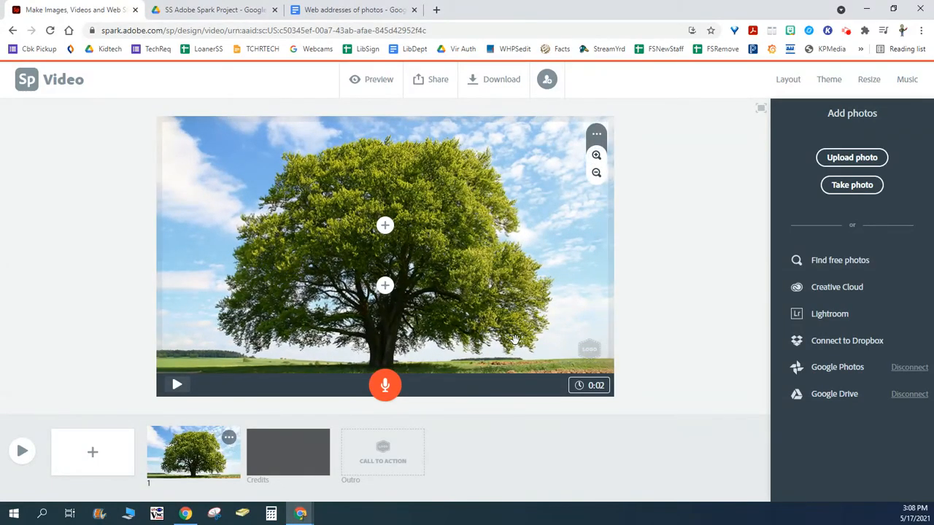
# - Add the title "Trees" to the first slide
pyautogui.click(385, 226)
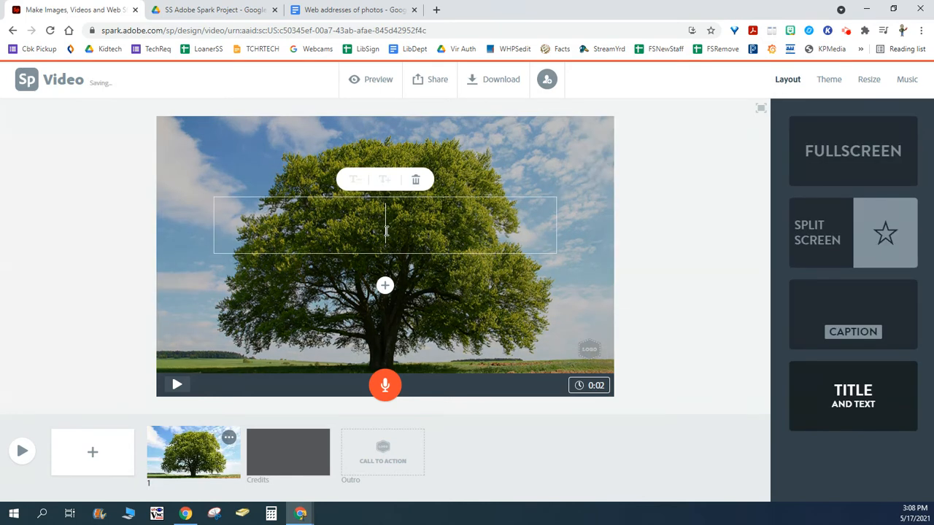
pyautogui.write('T')
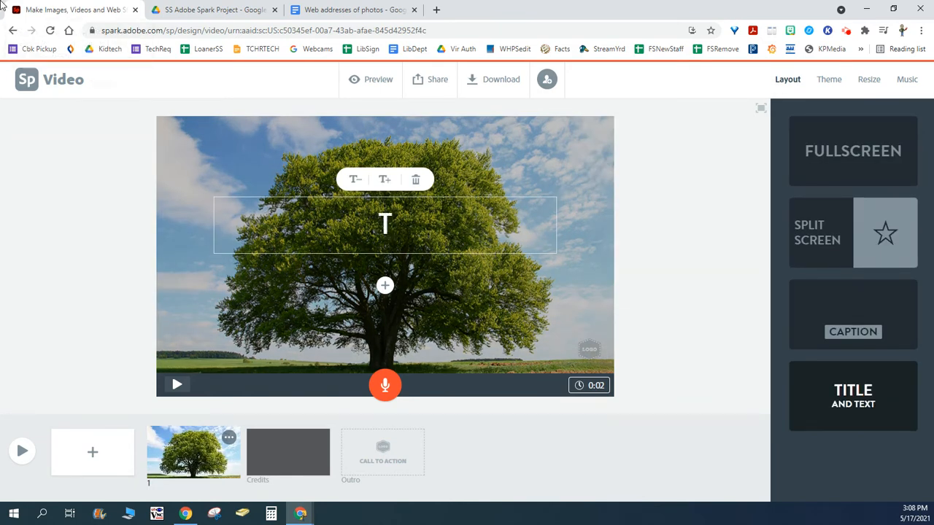
pyautogui.write('rees')
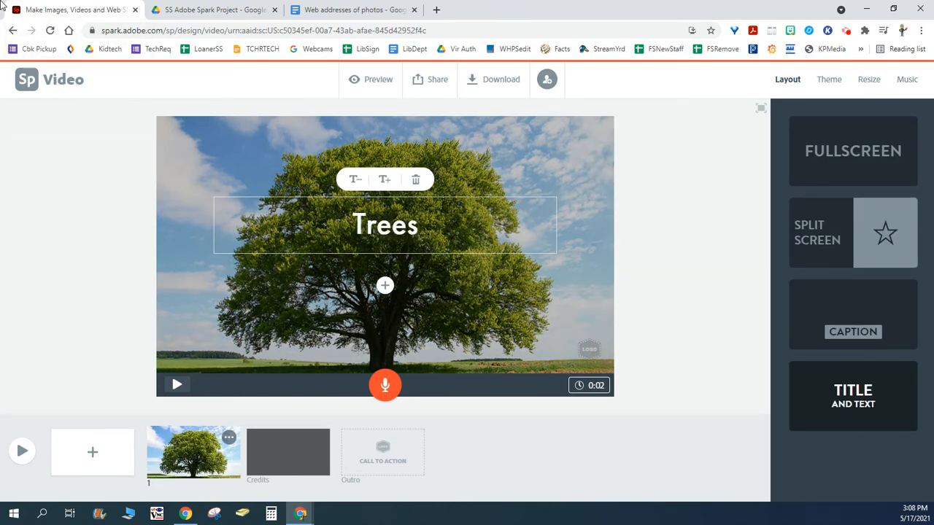
# - Add a byline under the title reading "By" followed by the author's title and surname, correcting the spelling
pyautogui.click(384, 285)
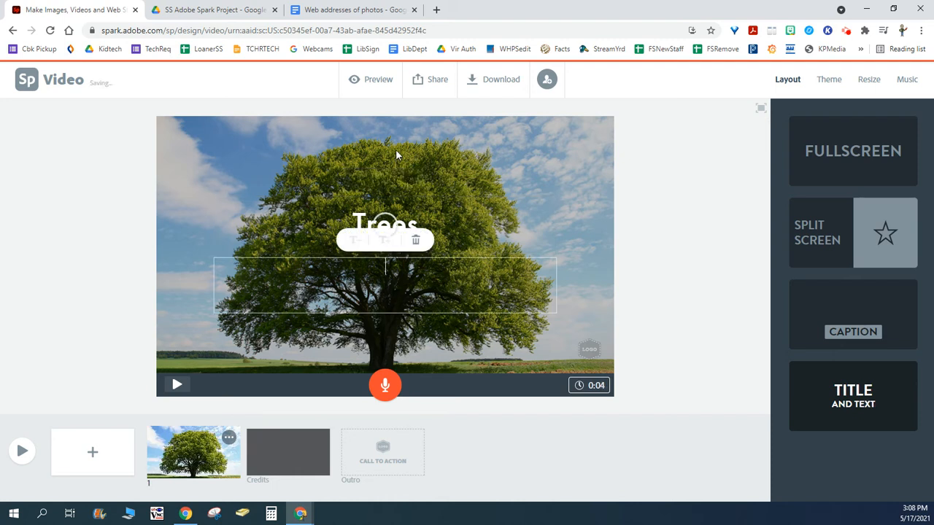
pyautogui.write('By Mr. St')
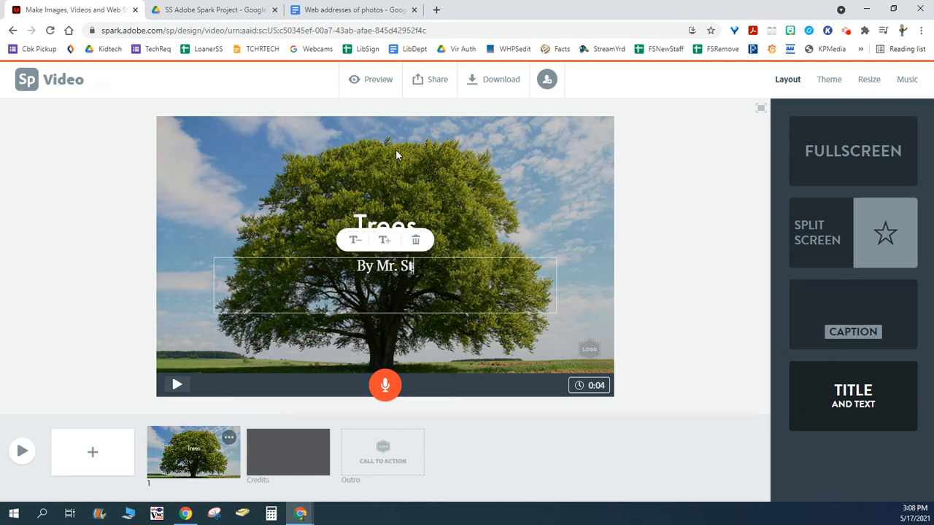
pyautogui.write('.Germian')
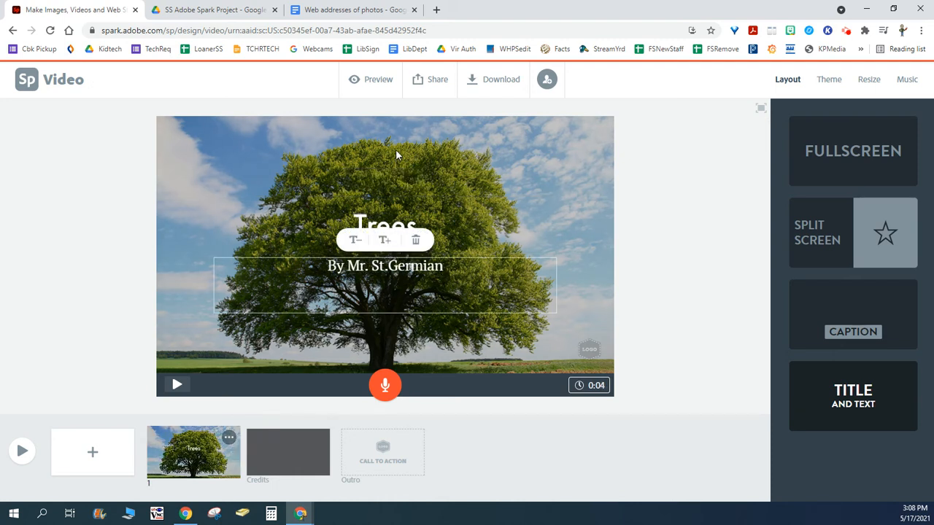
pyautogui.press('BackSpace')
pyautogui.press('BackSpace')
pyautogui.press('BackSpace')
pyautogui.write('ain')
# - Set the first slide's duration to 5 seconds, preview the whole video and return to the editor
pyautogui.click(595, 391)
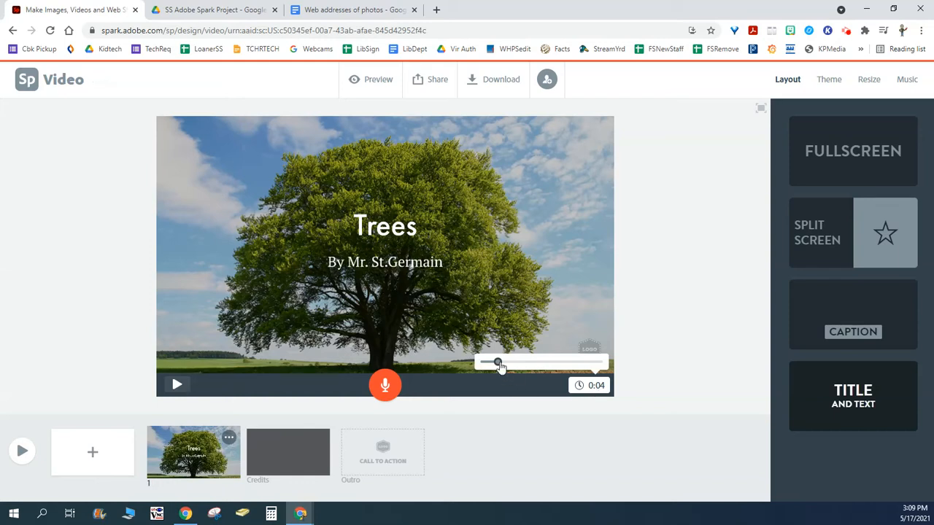
pyautogui.moveTo(499, 366)
pyautogui.mouseDown()
pyautogui.moveTo(531, 367)
pyautogui.moveTo(510, 367)
pyautogui.mouseUp()
pyautogui.click(507, 362)
pyautogui.moveTo(507, 363); pyautogui.dragTo(501, 363)
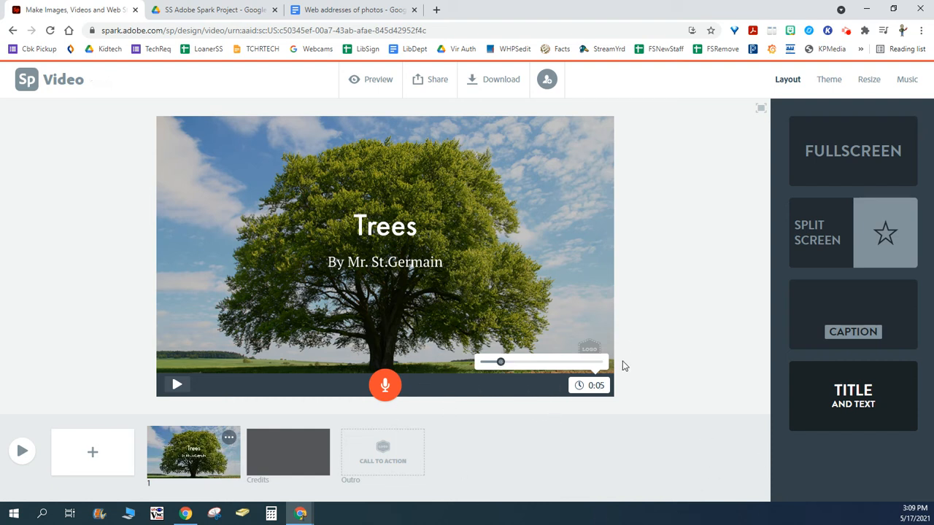
pyautogui.click(23, 455)
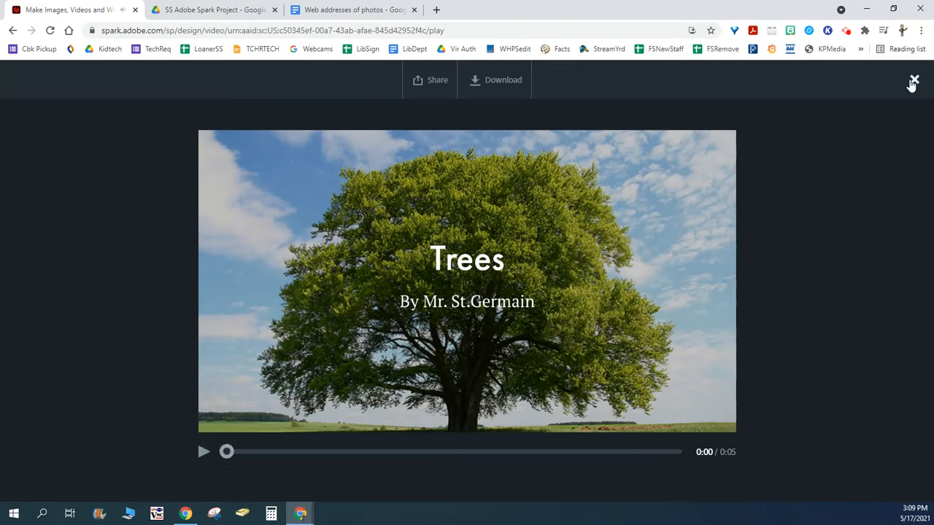
pyautogui.click(913, 82)
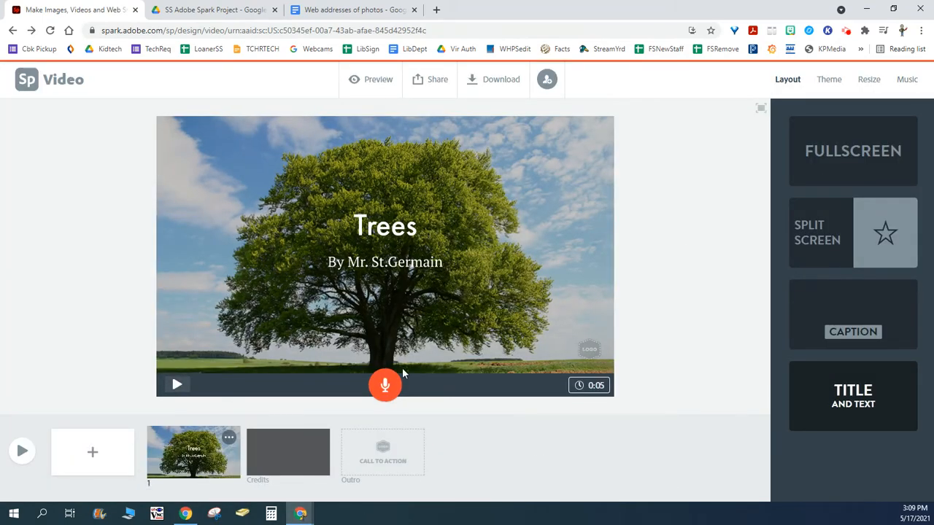
# - Apply the Sage theme to the video and play the first slide to check it
pyautogui.click(835, 89)
pyautogui.scroll(-2, 847, 405)
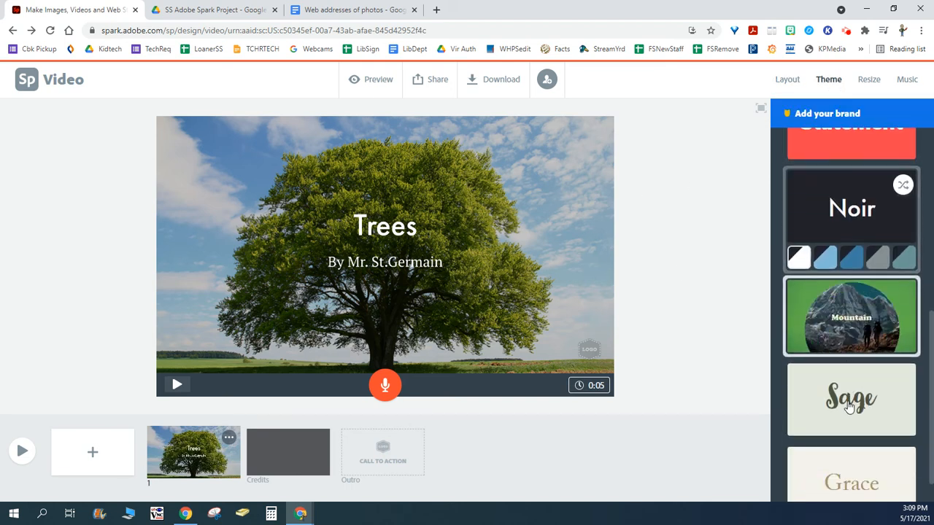
pyautogui.click(846, 362)
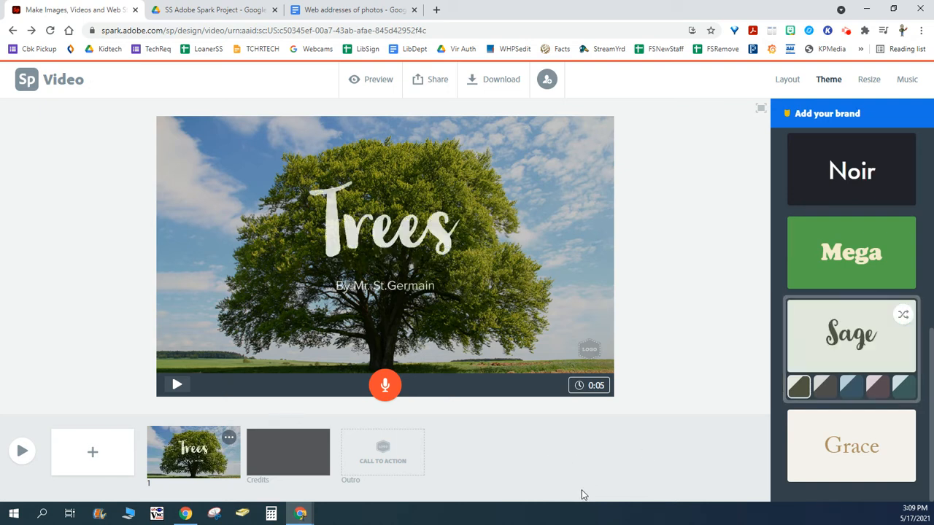
pyautogui.click(177, 386)
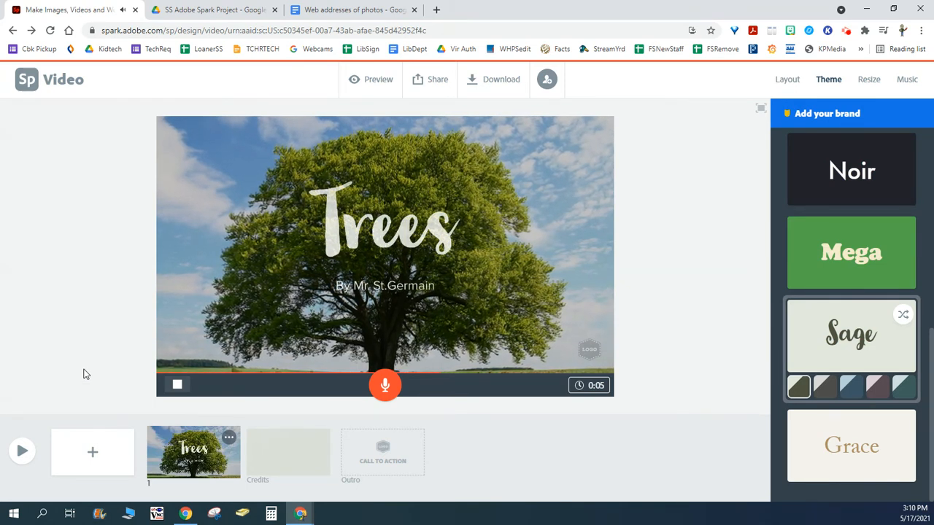
# - Add a second slide with the Split Screen layout
pyautogui.click(91, 460)
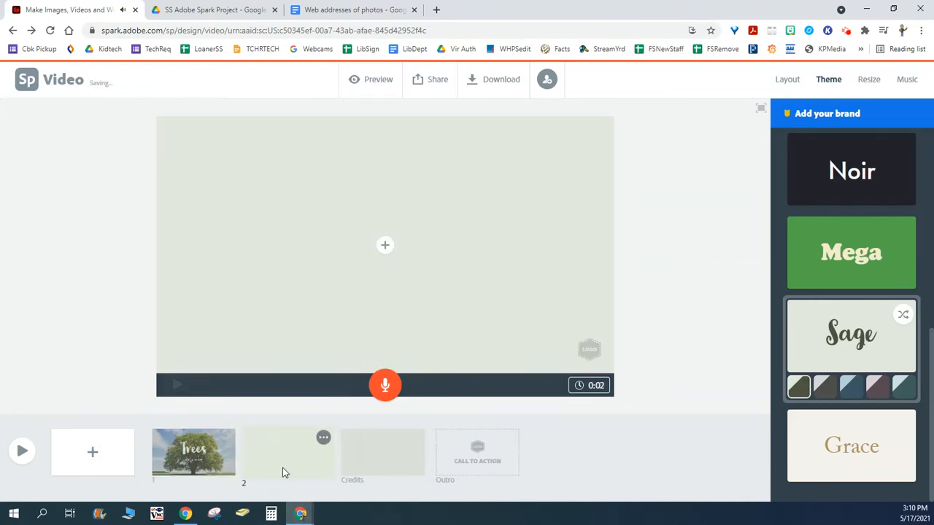
pyautogui.click(787, 82)
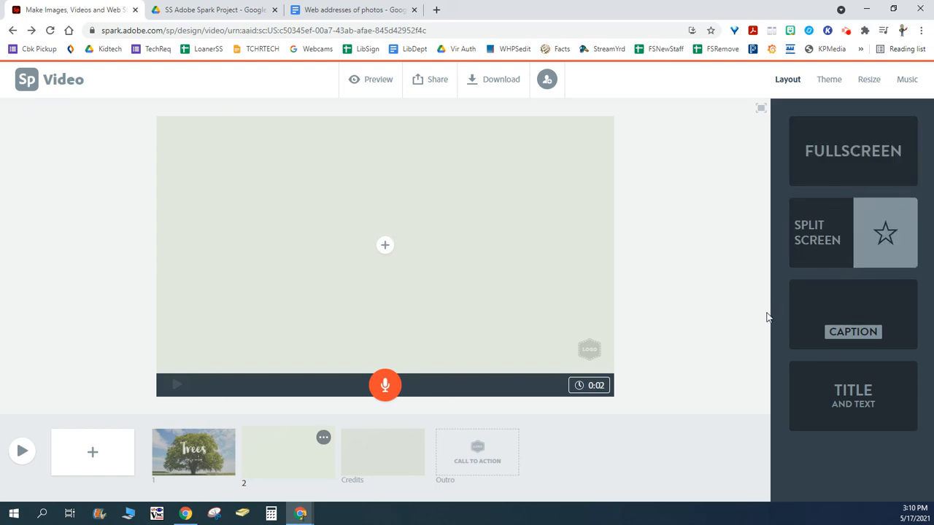
pyautogui.click(868, 235)
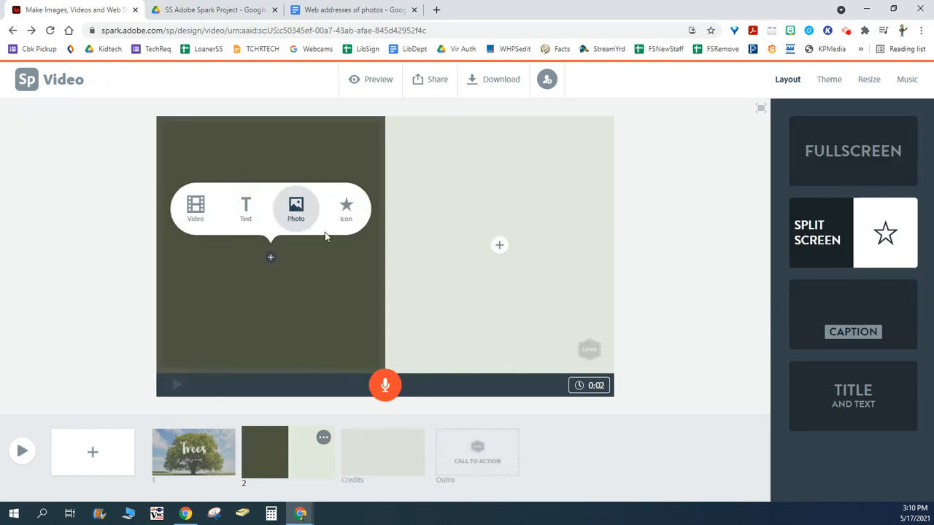
# - Add the text "Here is another tree!" to the left half of slide 2 and enlarge it to span two lines
pyautogui.click(247, 212)
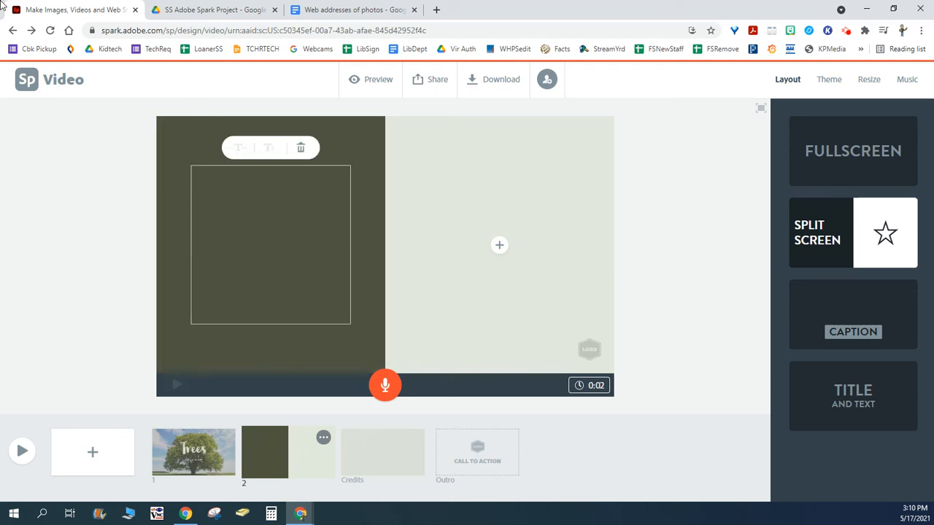
pyautogui.write('Here is another tree!')
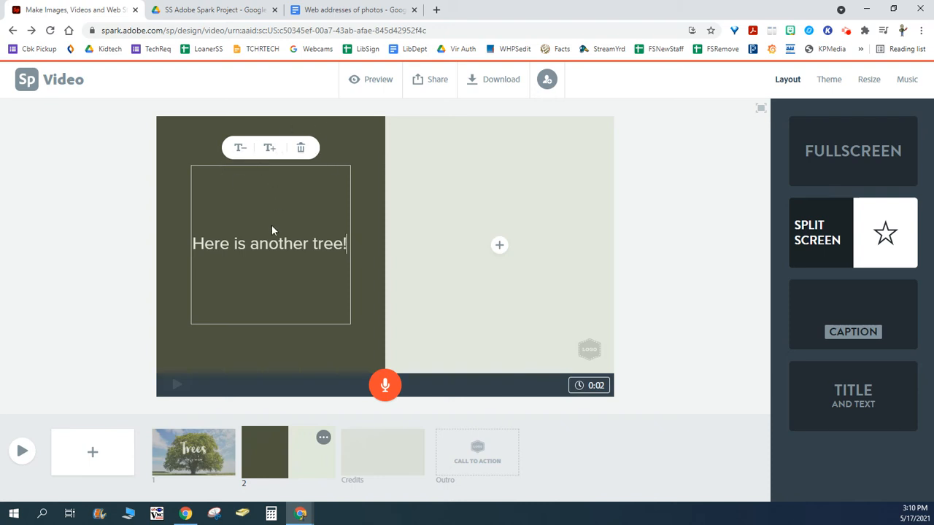
pyautogui.click(269, 149)
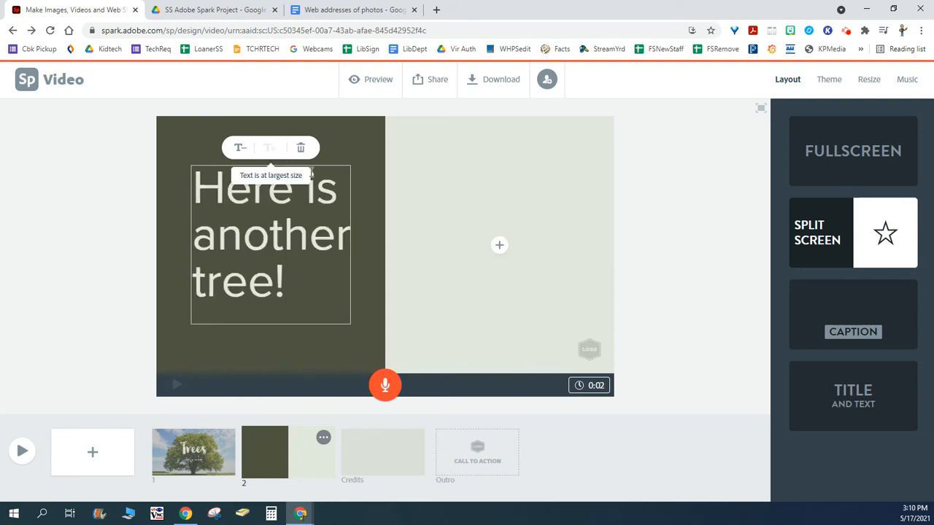
pyautogui.click(241, 148)
pyautogui.click(240, 149)
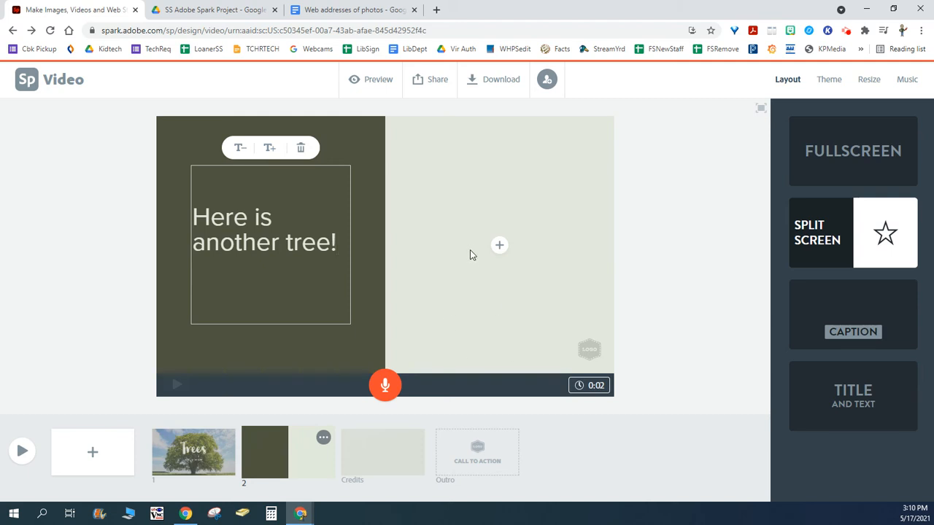
# - Insert the lonely-japanese-cherry photo from Google Drive into the right half of slide 2
pyautogui.click(455, 293)
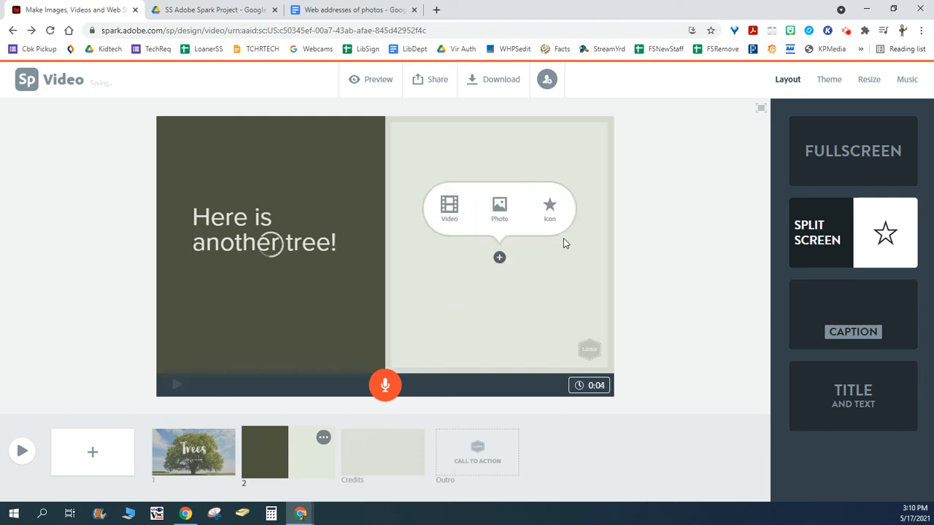
pyautogui.click(500, 211)
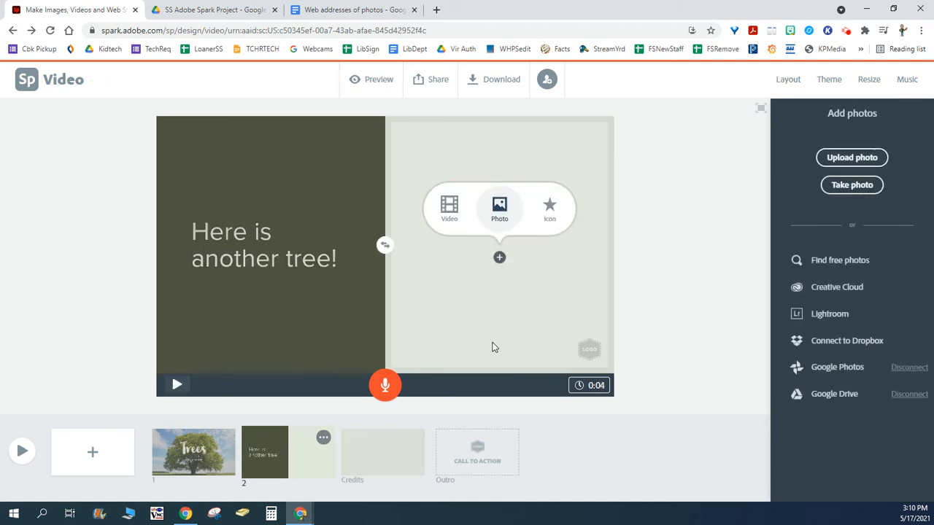
pyautogui.click(802, 394)
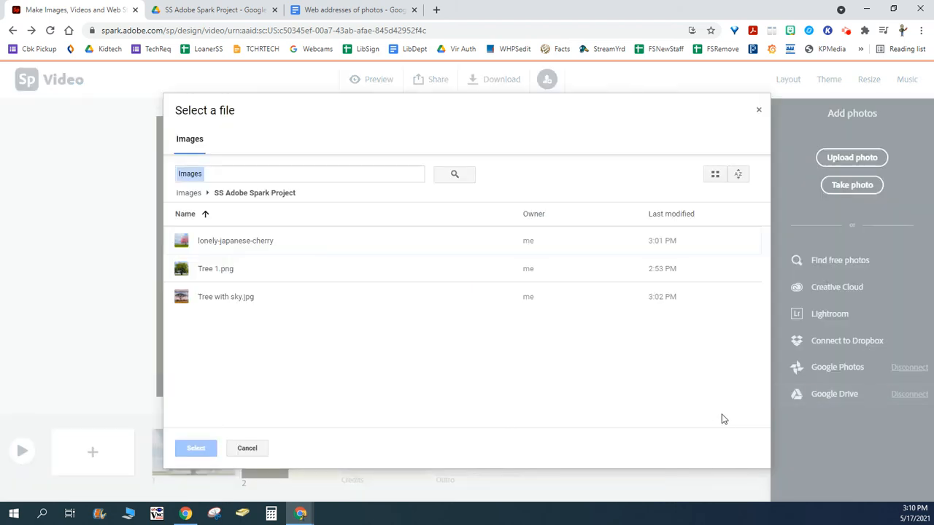
pyautogui.click(182, 247)
pyautogui.click(196, 448)
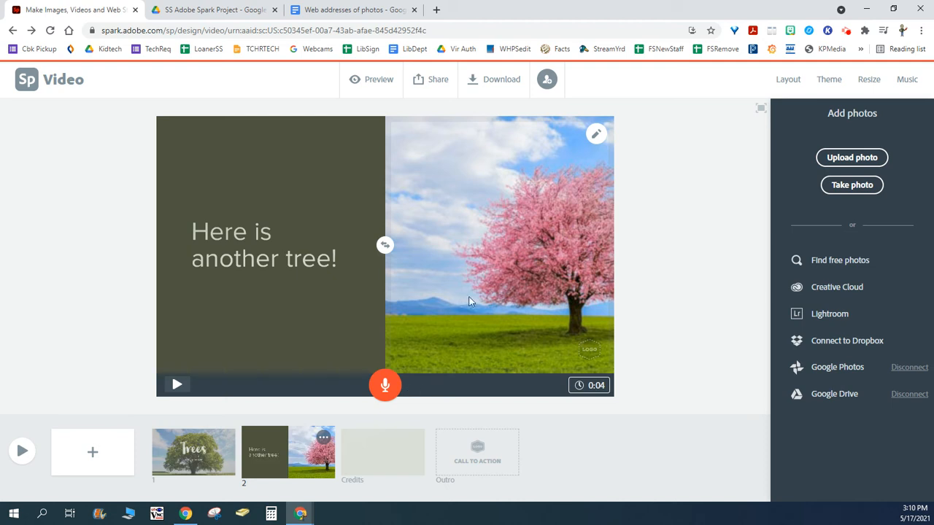
# - Shift the cherry tree photo left to bring the tree into view and adjust its zoom to fill the slide half
pyautogui.click(600, 138)
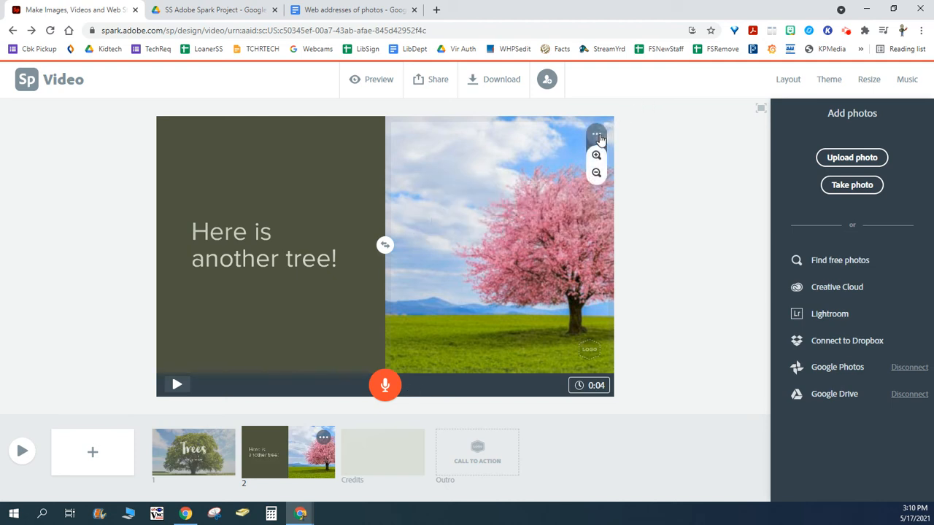
pyautogui.moveTo(522, 285); pyautogui.dragTo(462, 290)
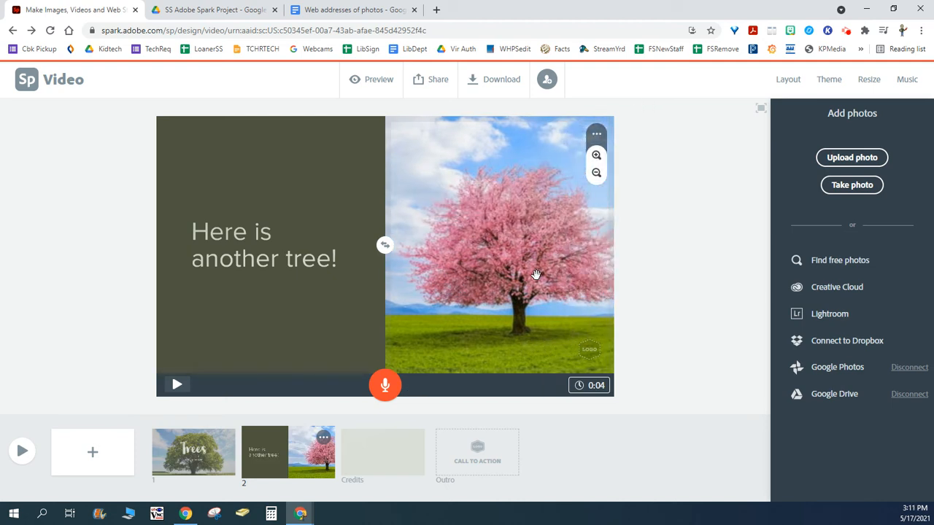
pyautogui.click(596, 156)
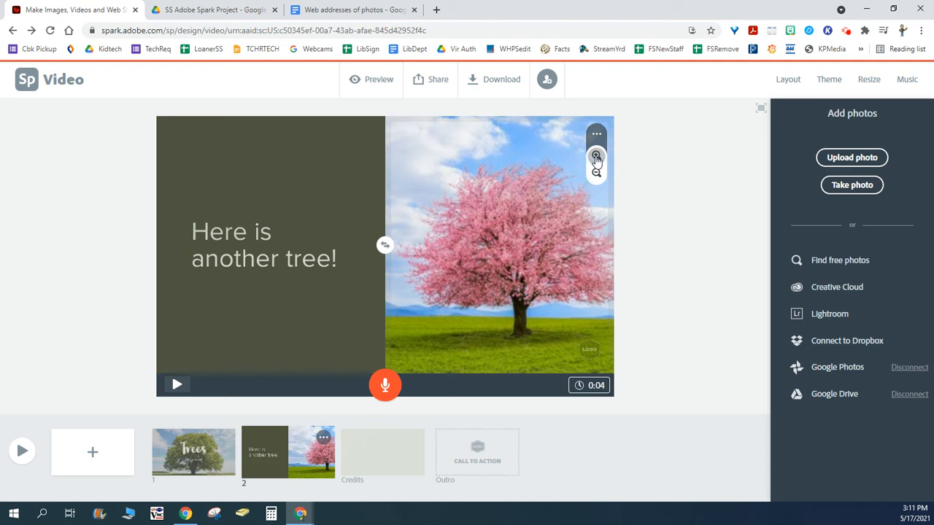
pyautogui.click(602, 177)
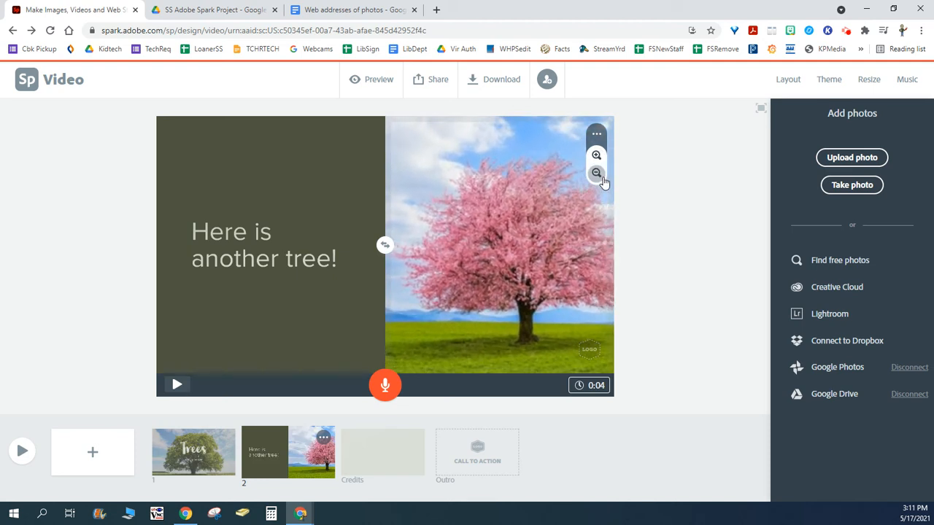
pyautogui.click(602, 179)
pyautogui.click(602, 179)
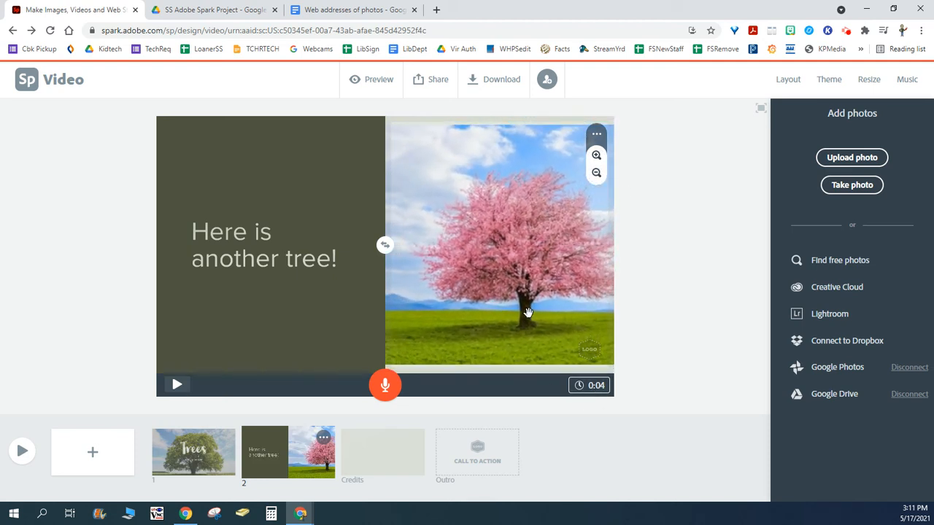
pyautogui.click(596, 156)
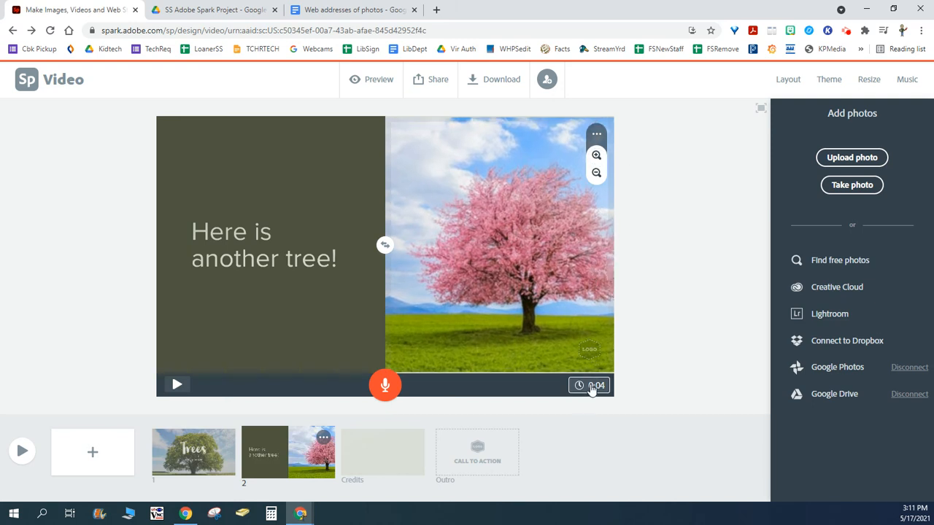
# - Set slide 2's duration to 9 seconds and record a voice narration for it
pyautogui.click(591, 387)
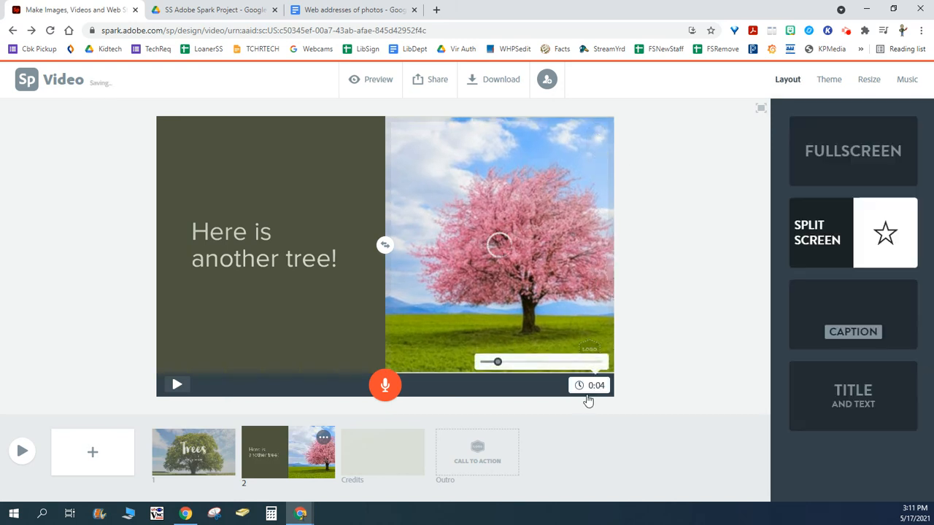
pyautogui.click(520, 362)
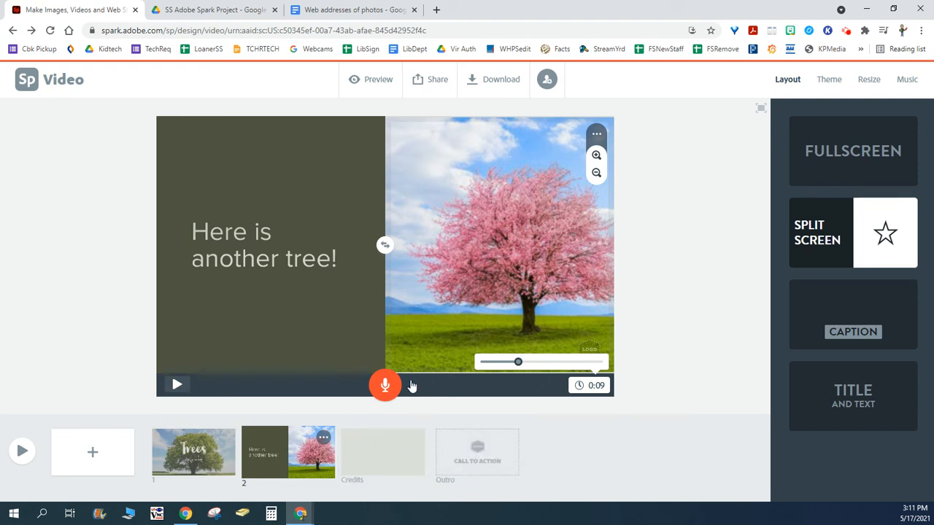
pyautogui.click(386, 390)
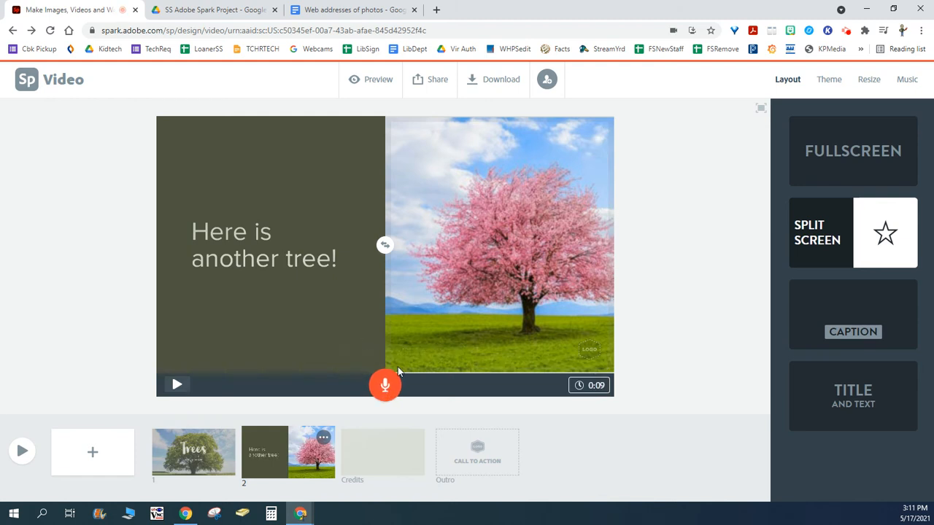
pyautogui.moveTo(384, 384); pyautogui.dragTo(384, 384)
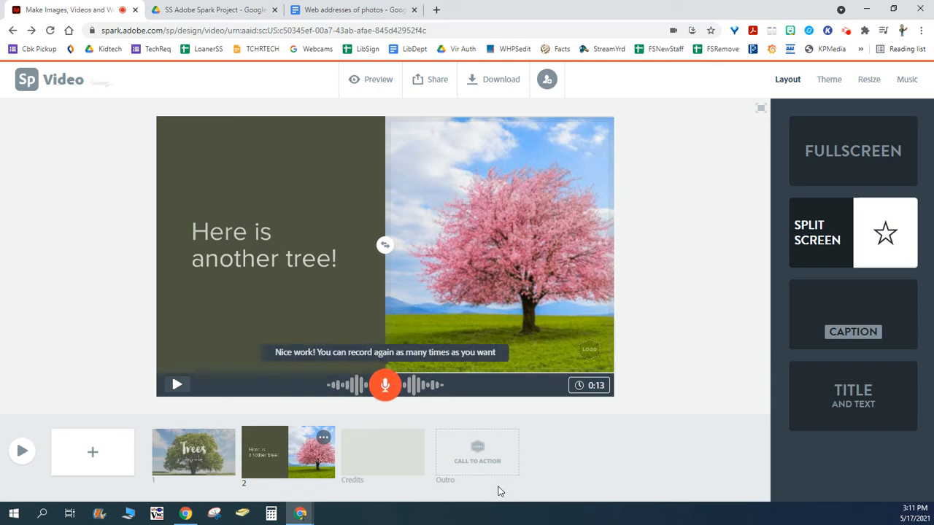
# - Play back slide 2 with its recorded narration and review the title slide
pyautogui.click(176, 384)
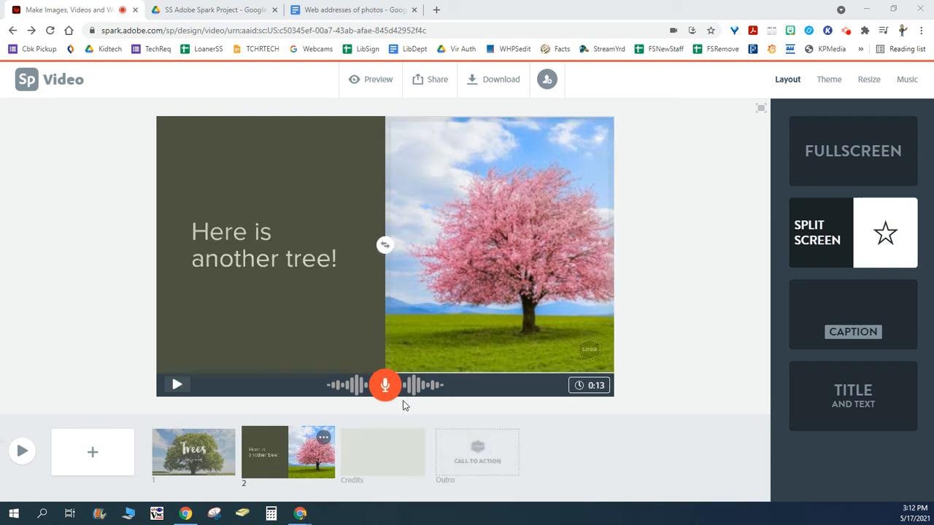
pyautogui.click(176, 384)
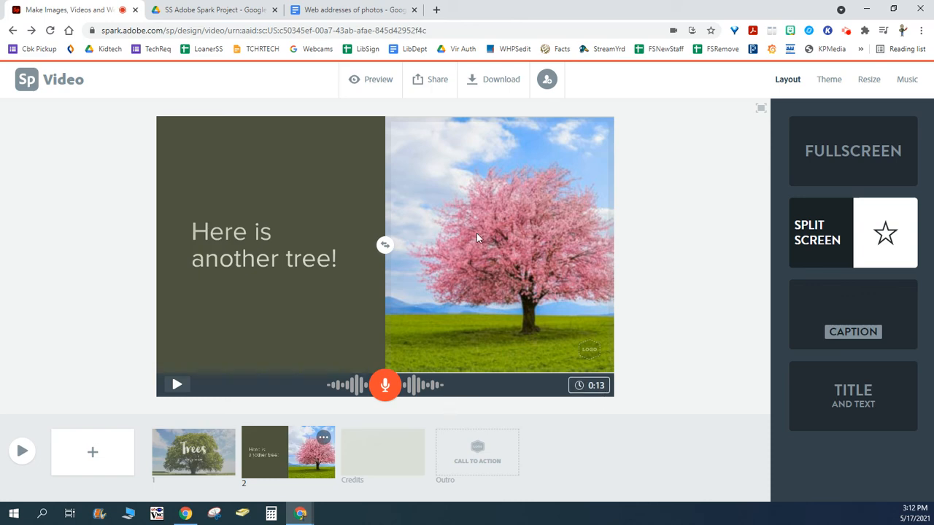
pyautogui.click(194, 450)
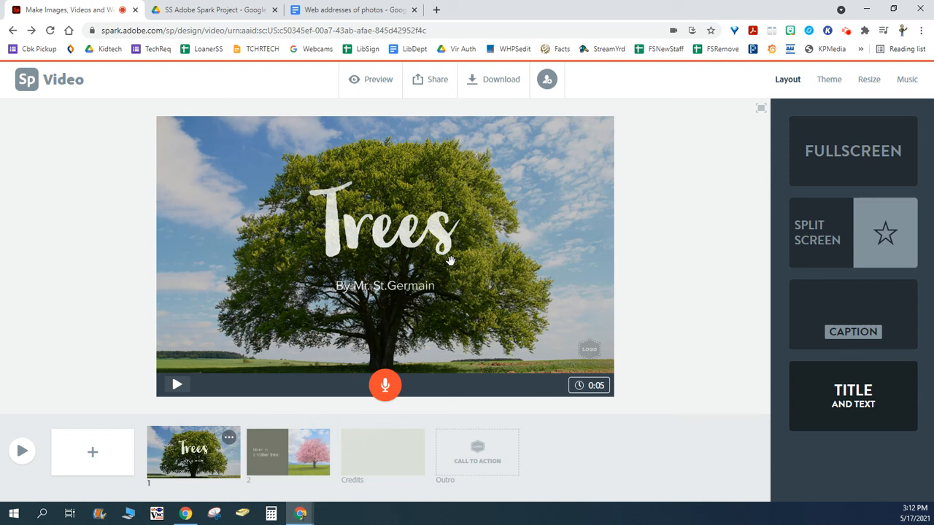
# - Open the Credits slide and copy the entries from Tree 1 through Tree with Sky in the "Web addresses of photos" Google Doc
pyautogui.click(363, 461)
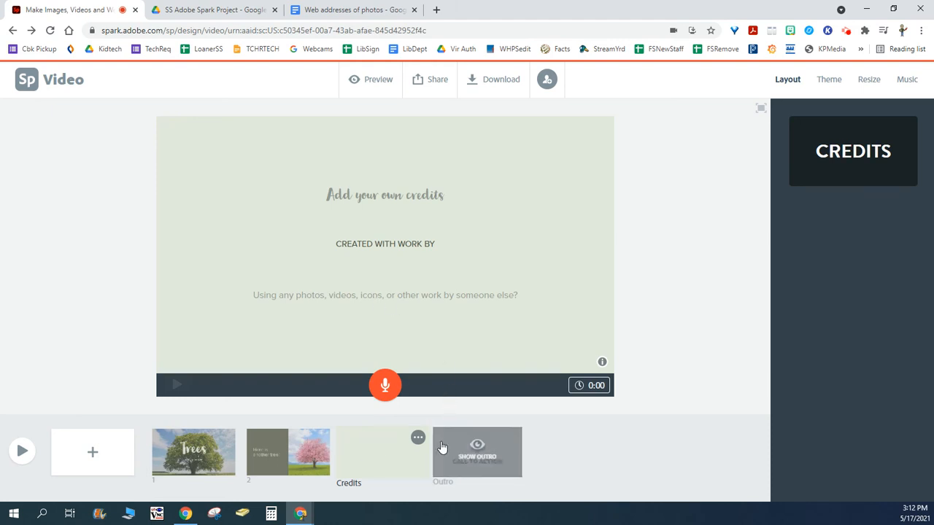
pyautogui.click(346, 13)
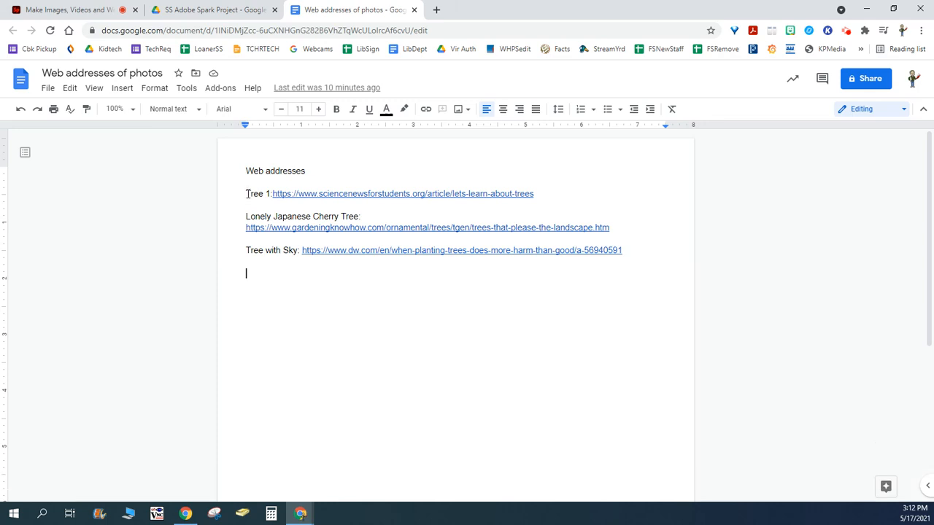
pyautogui.moveTo(247, 193); pyautogui.dragTo(490, 301)
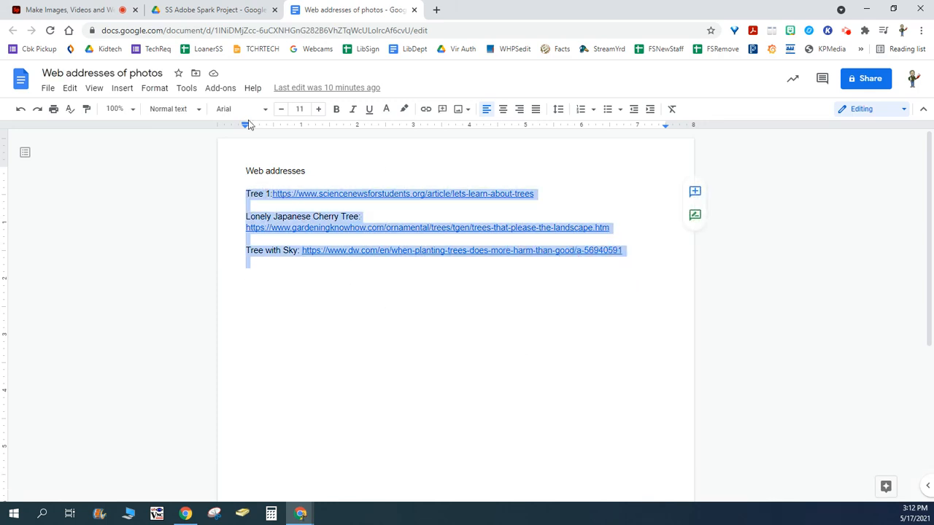
# - Return to Adobe Spark and paste the copied photo web addresses into the "Add your own credits" text box of the Credits slide
pyautogui.click(101, 10)
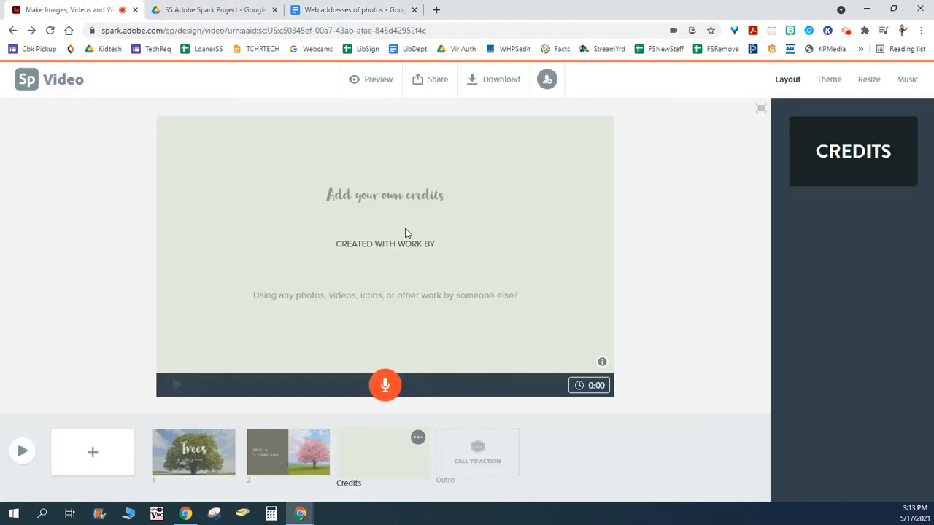
pyautogui.click(351, 195)
pyautogui.rightClick(351, 197)
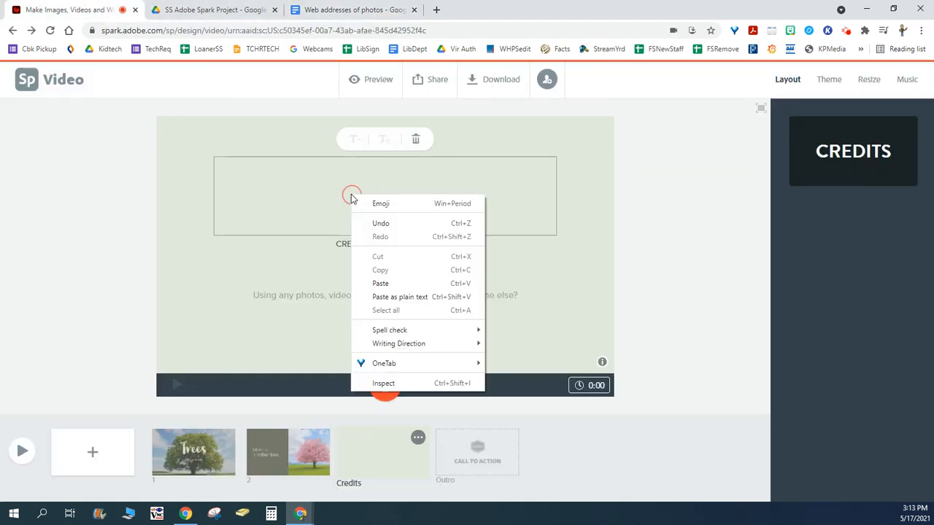
pyautogui.click(377, 283)
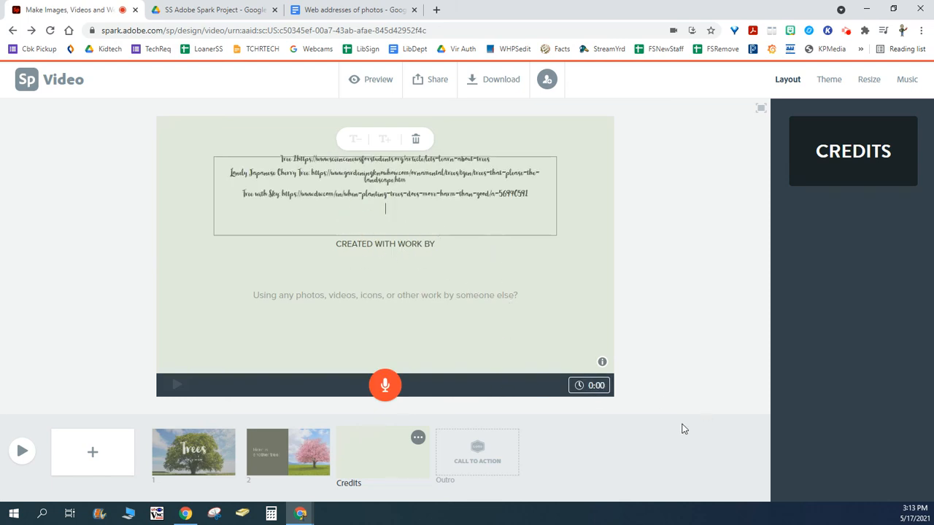
pyautogui.click(655, 345)
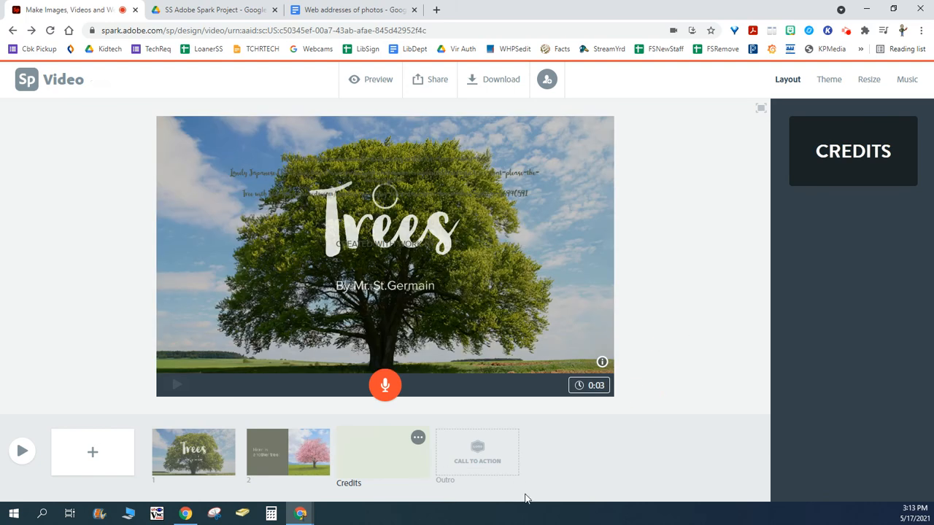
pyautogui.click(191, 452)
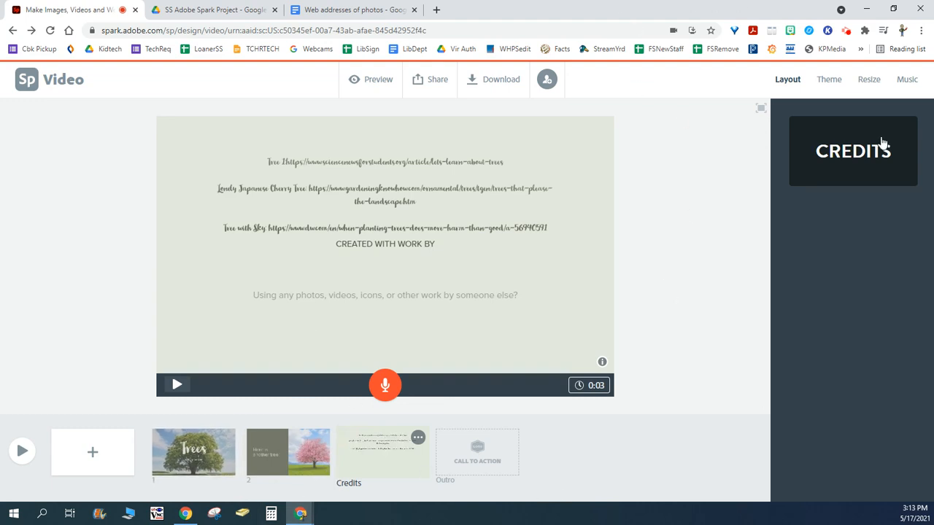
# - Browse the background music tracks across the mood categories and check the option for adding your own music
pyautogui.click(907, 82)
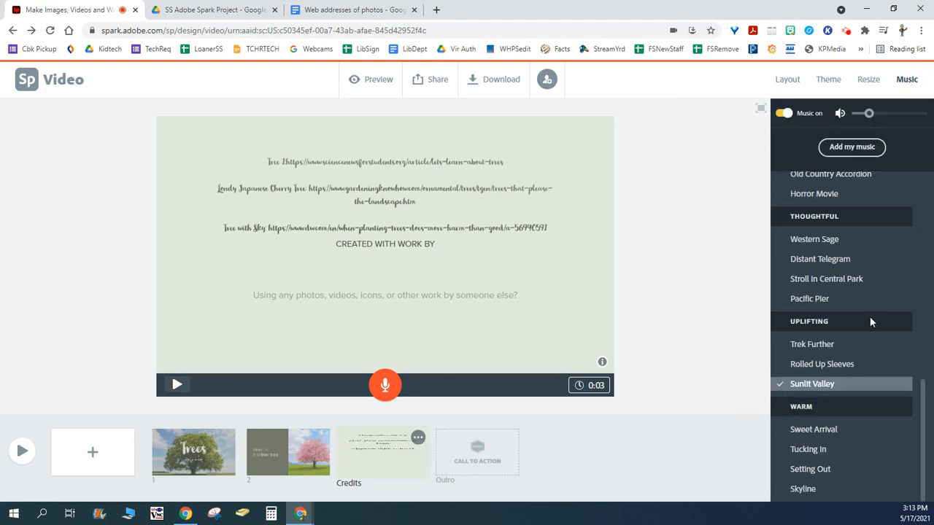
pyautogui.scroll(4, 876, 314)
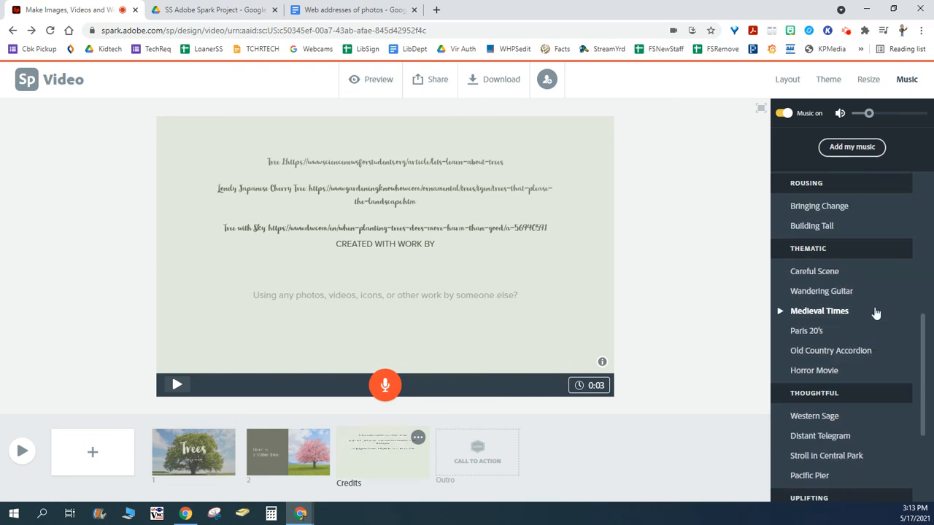
pyautogui.scroll(3, 878, 312)
pyautogui.scroll(-8, 886, 300)
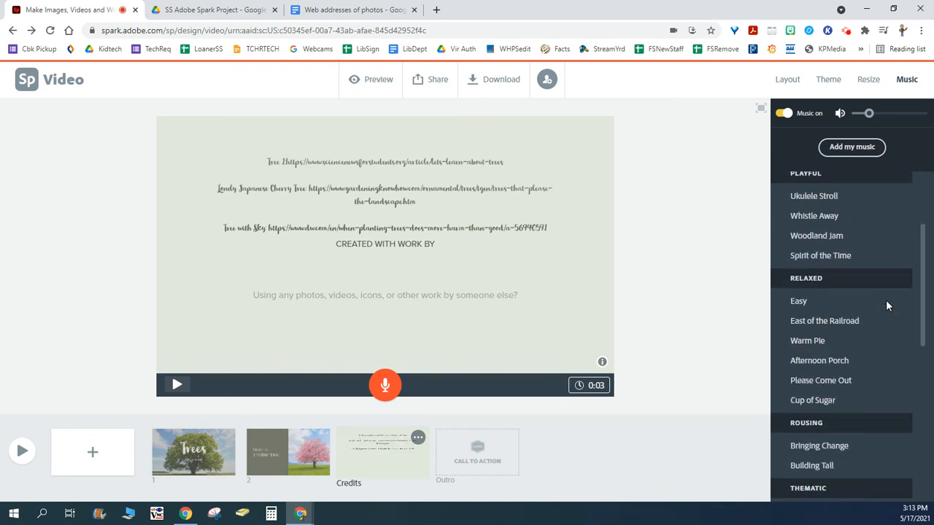
pyautogui.scroll(6, 885, 300)
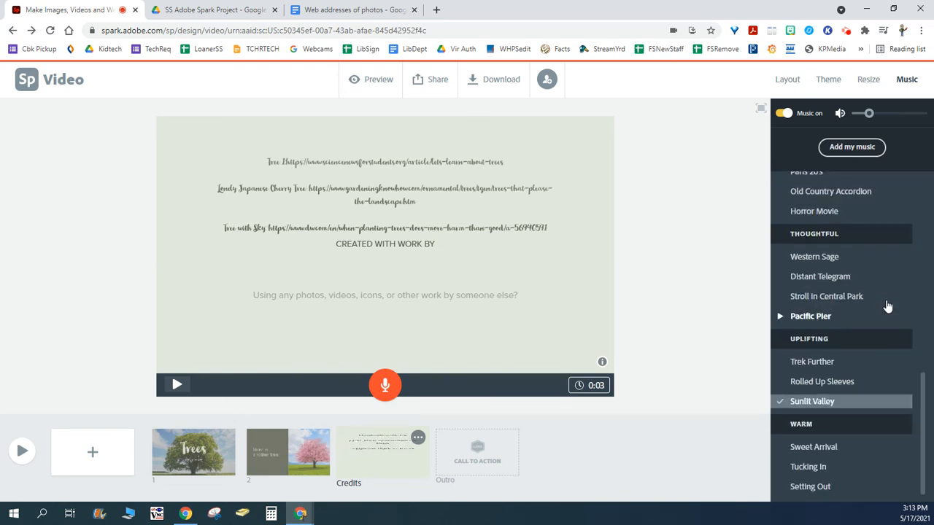
pyautogui.scroll(1, 887, 306)
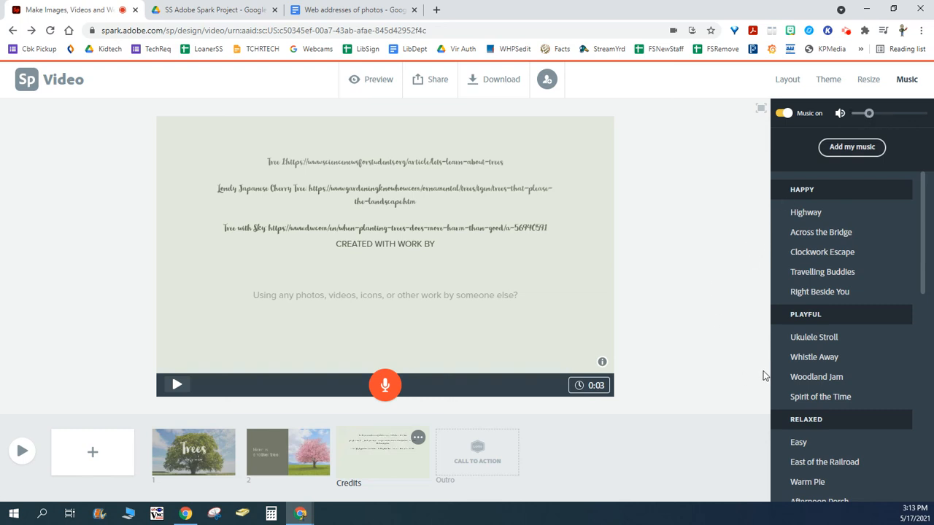
pyautogui.click(836, 152)
pyautogui.click(452, 9)
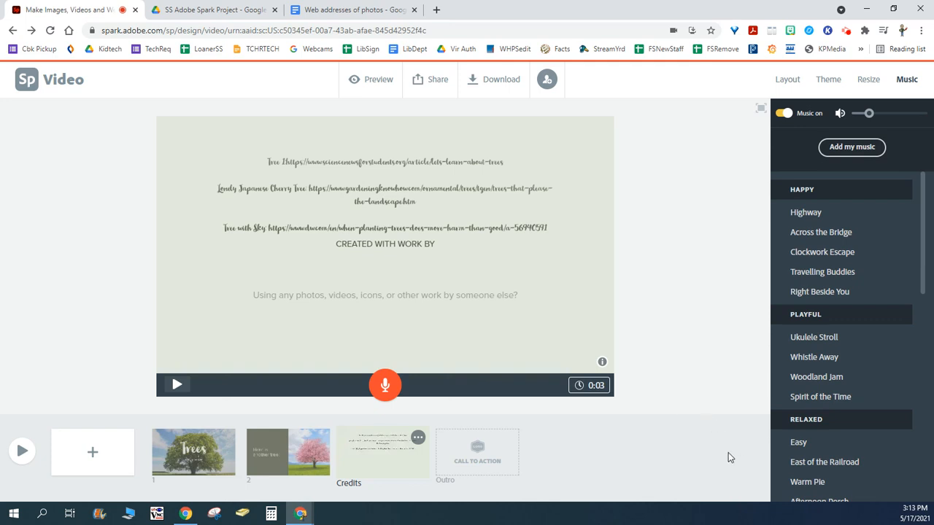